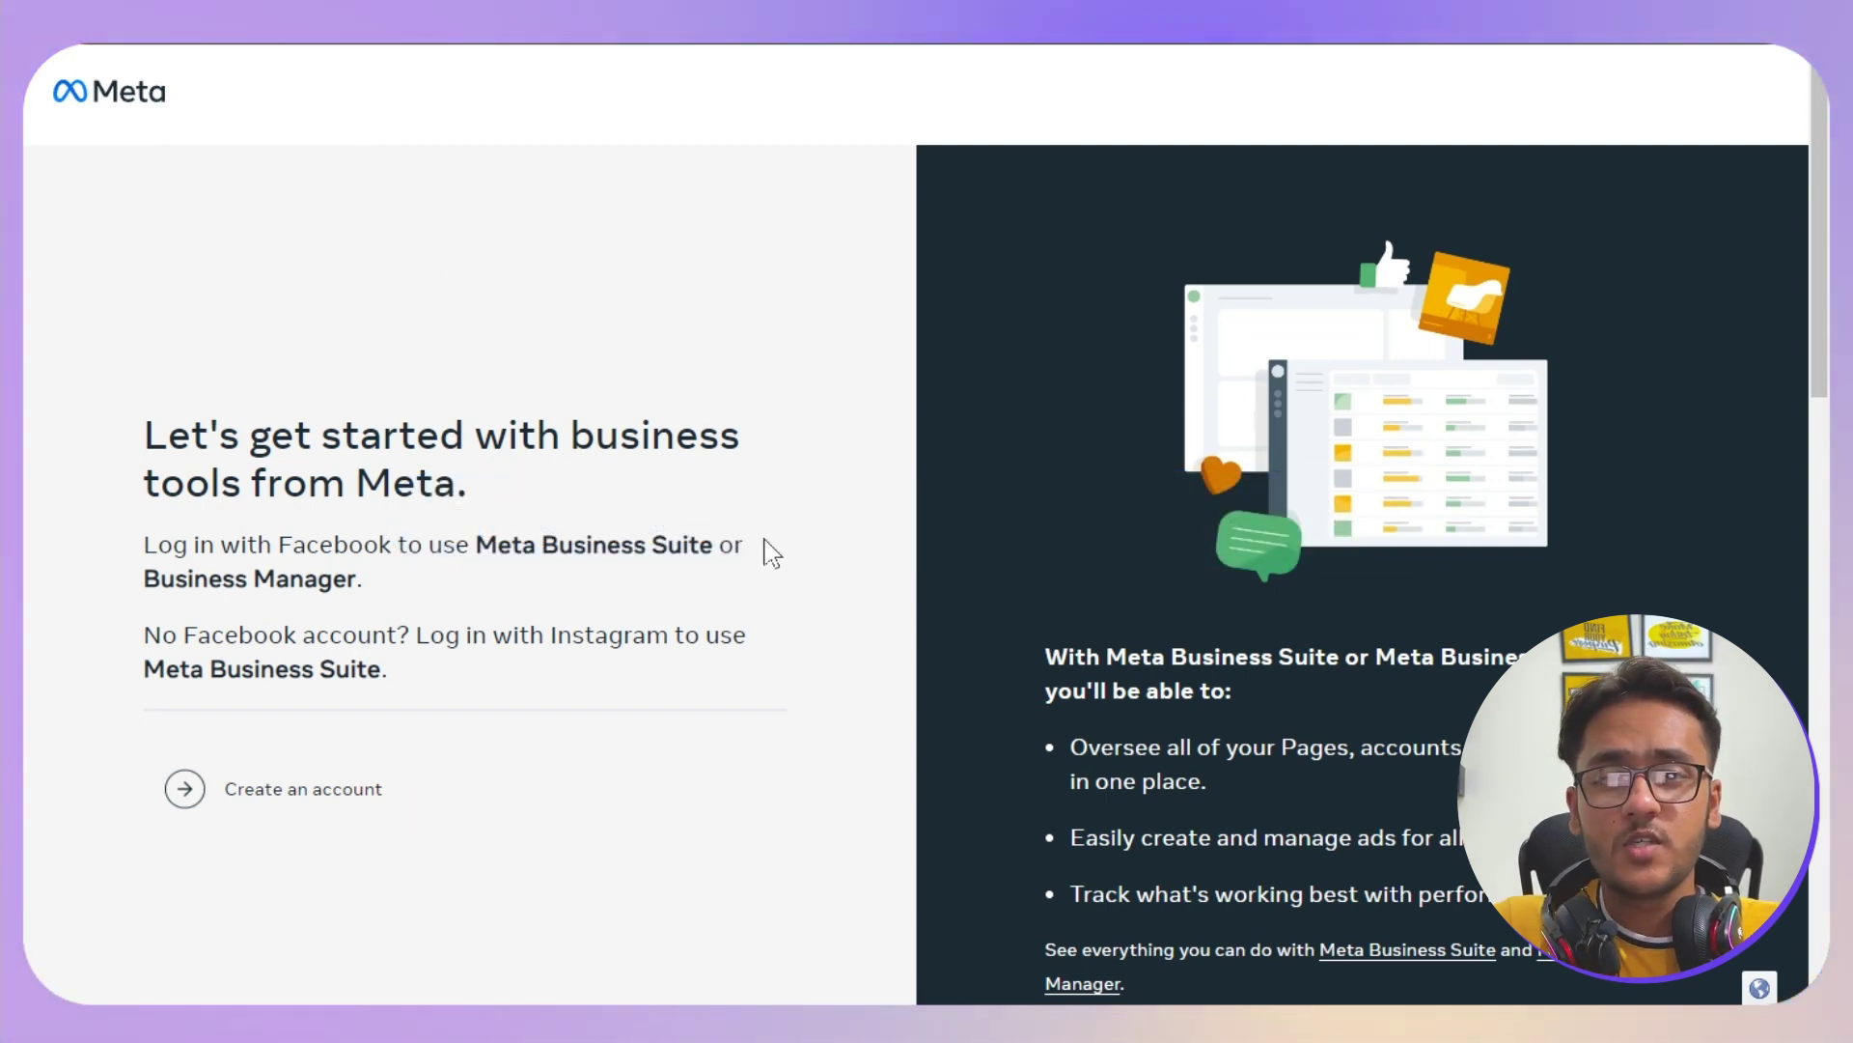
Create the business portfolio 'Jasper' with your name and business email, and submit it.
left_click(224, 784)
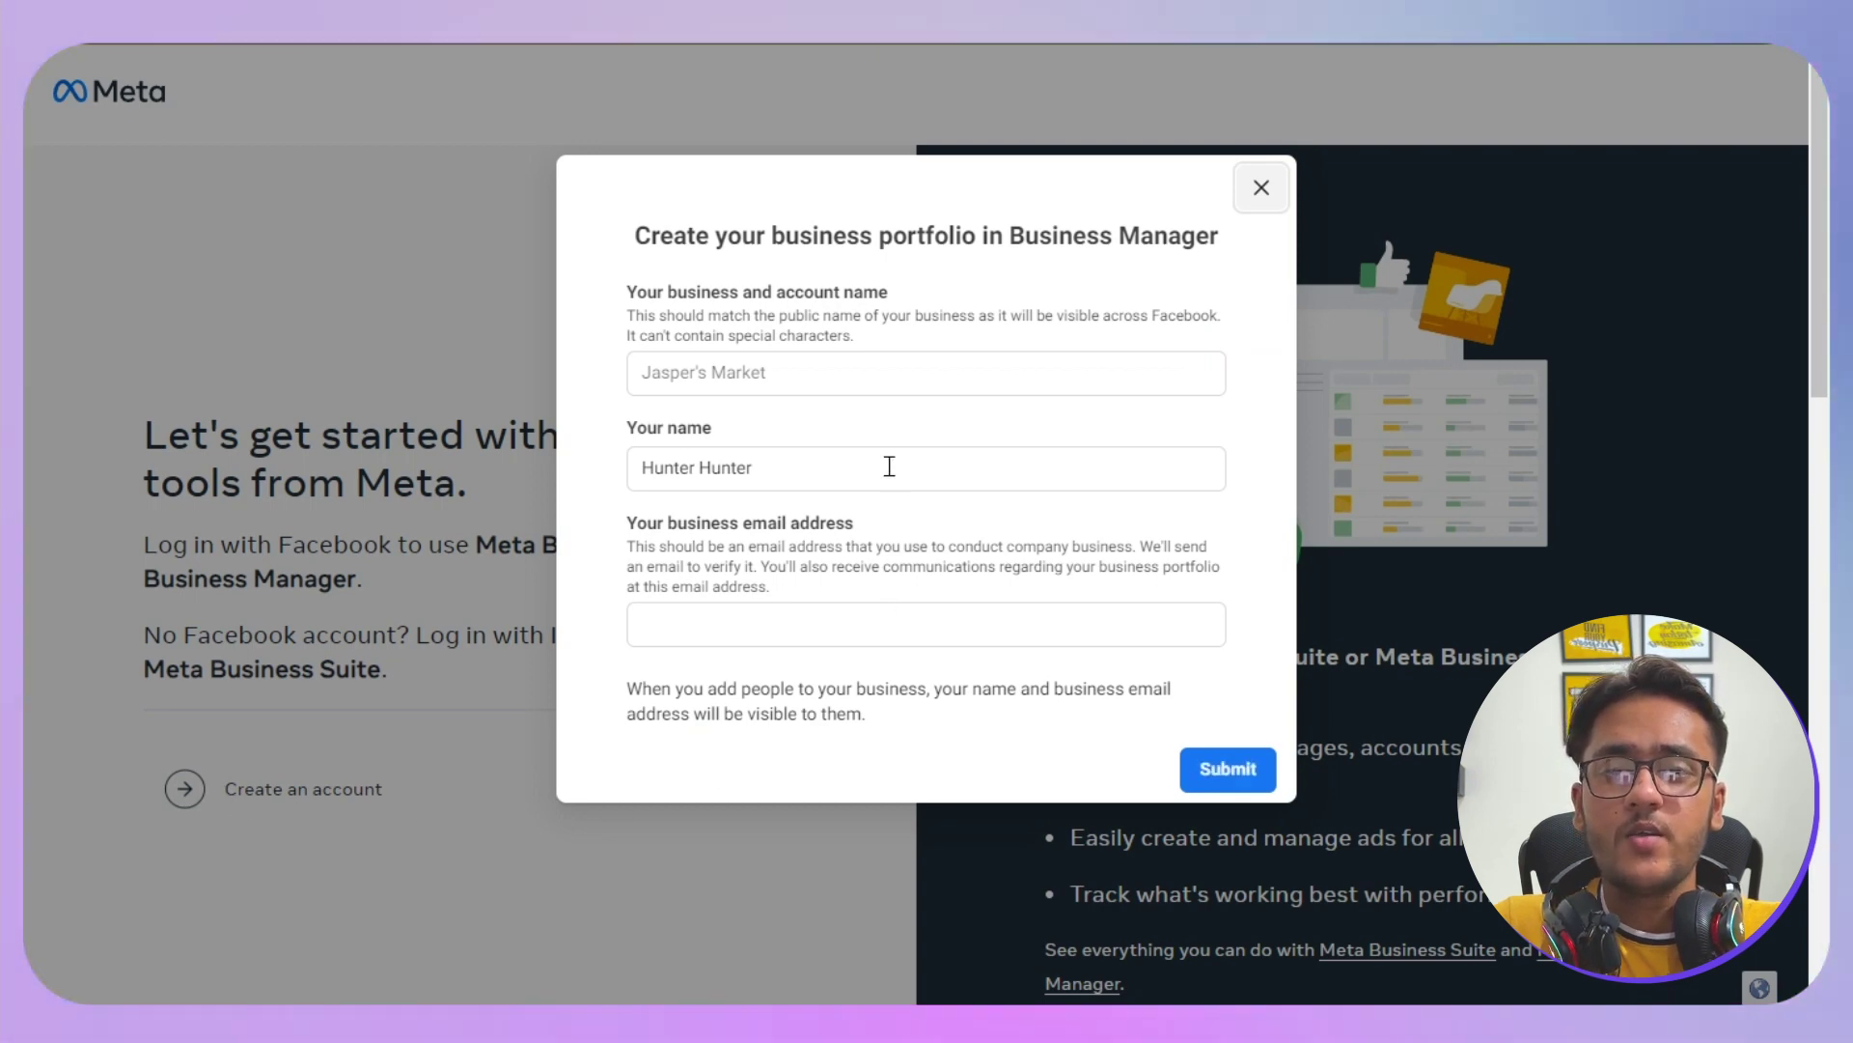
left_click_drag(625, 292, 814, 292)
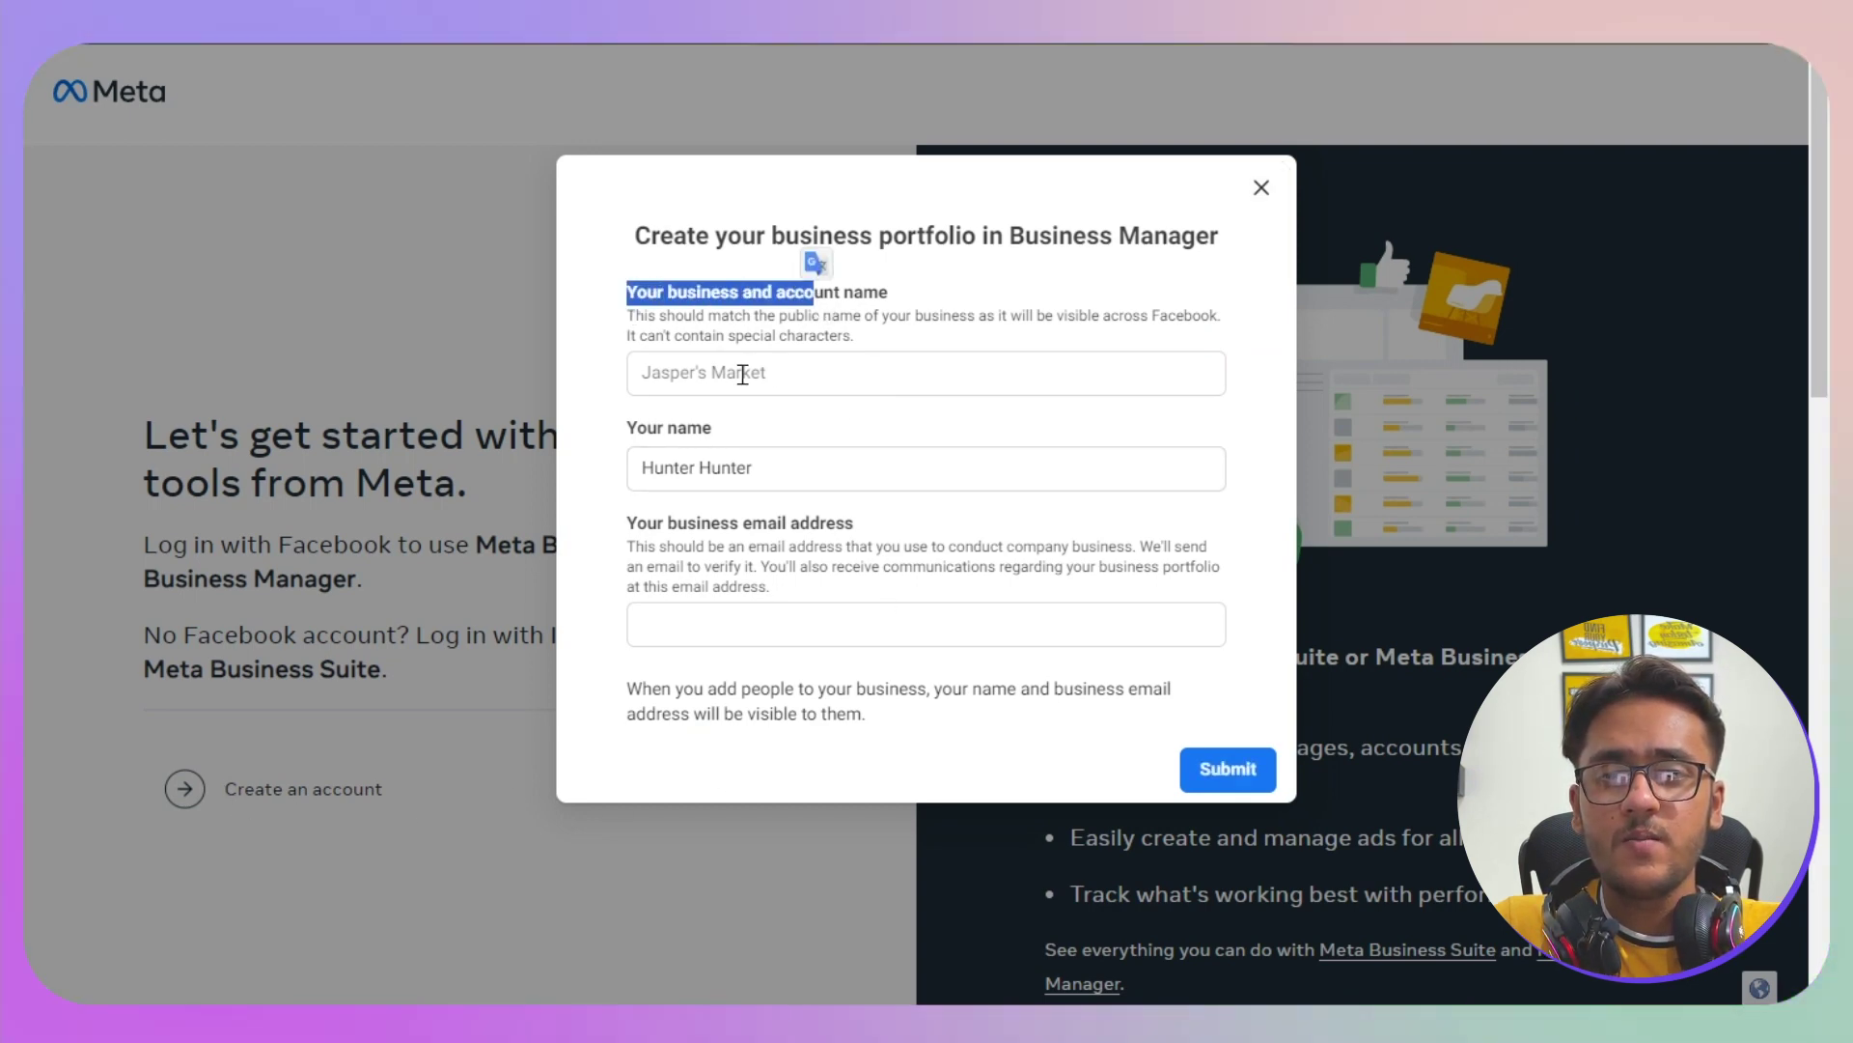
left_click(817, 263)
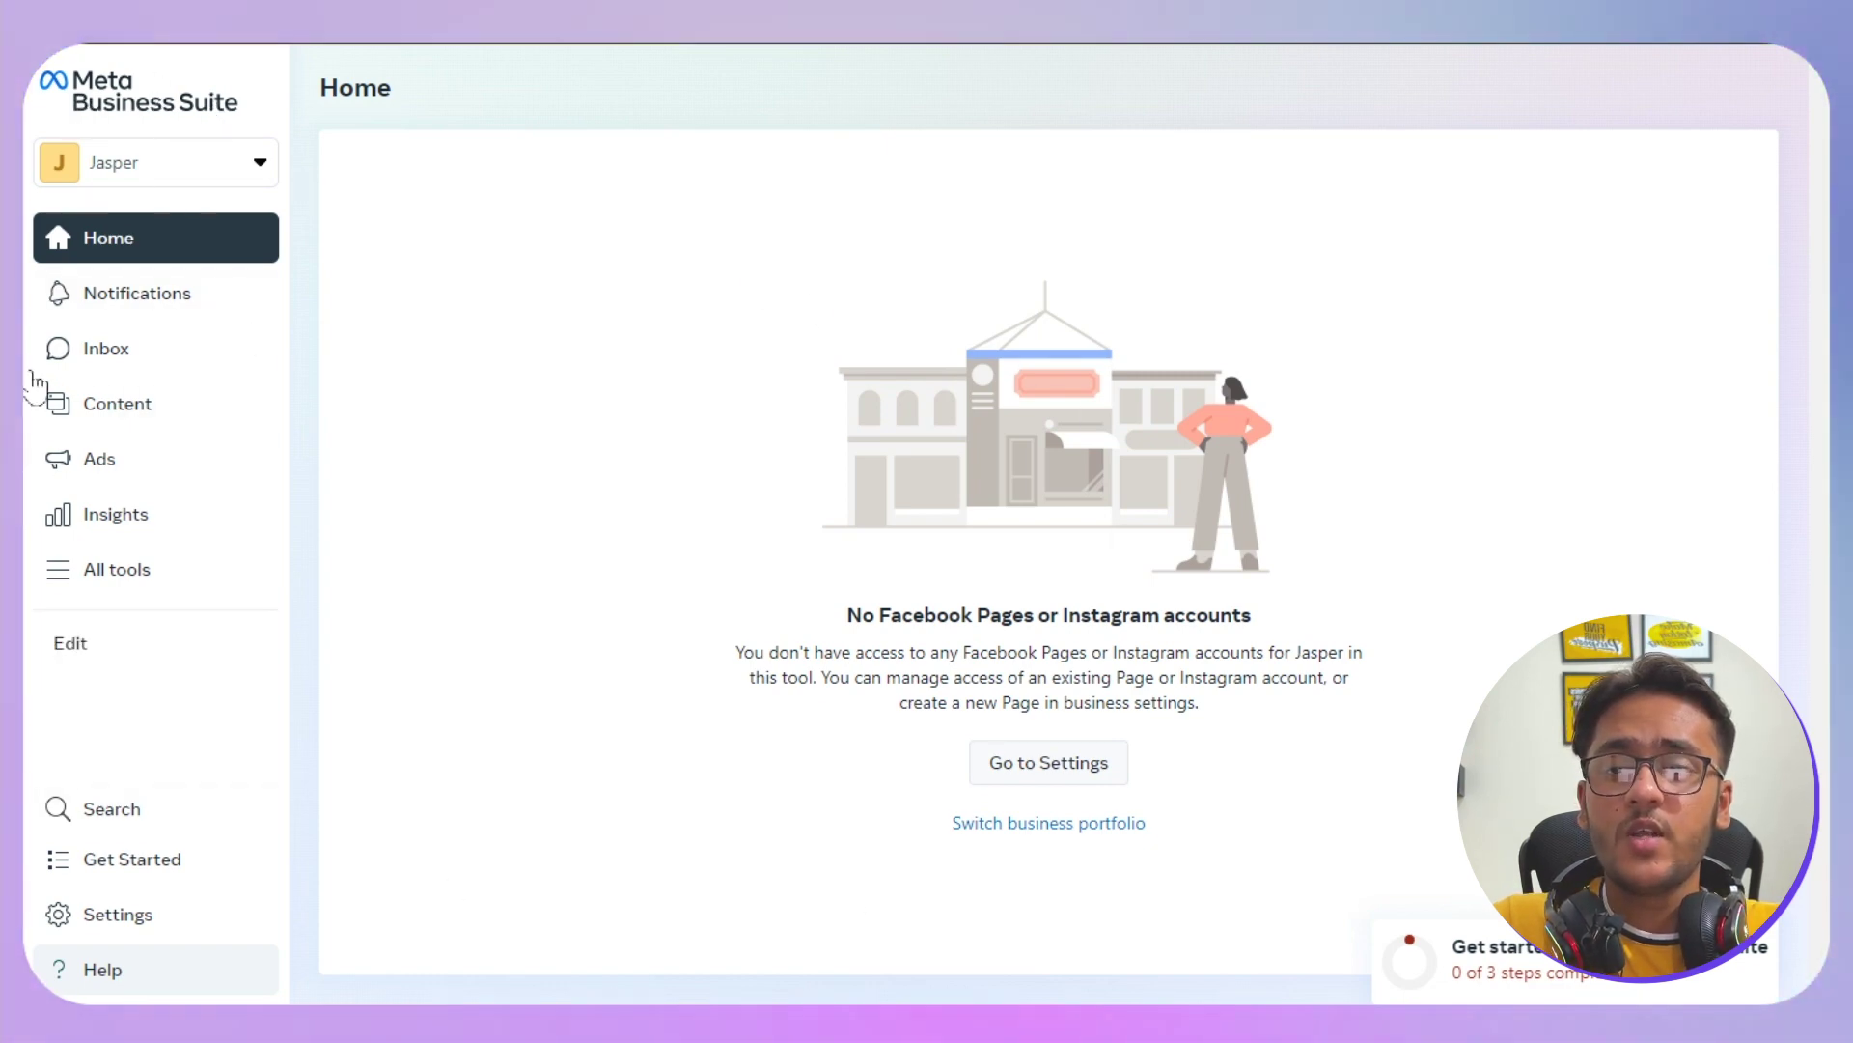
Go through All tools to Settings, landing on Jasper's Users > People list.
left_click(174, 572)
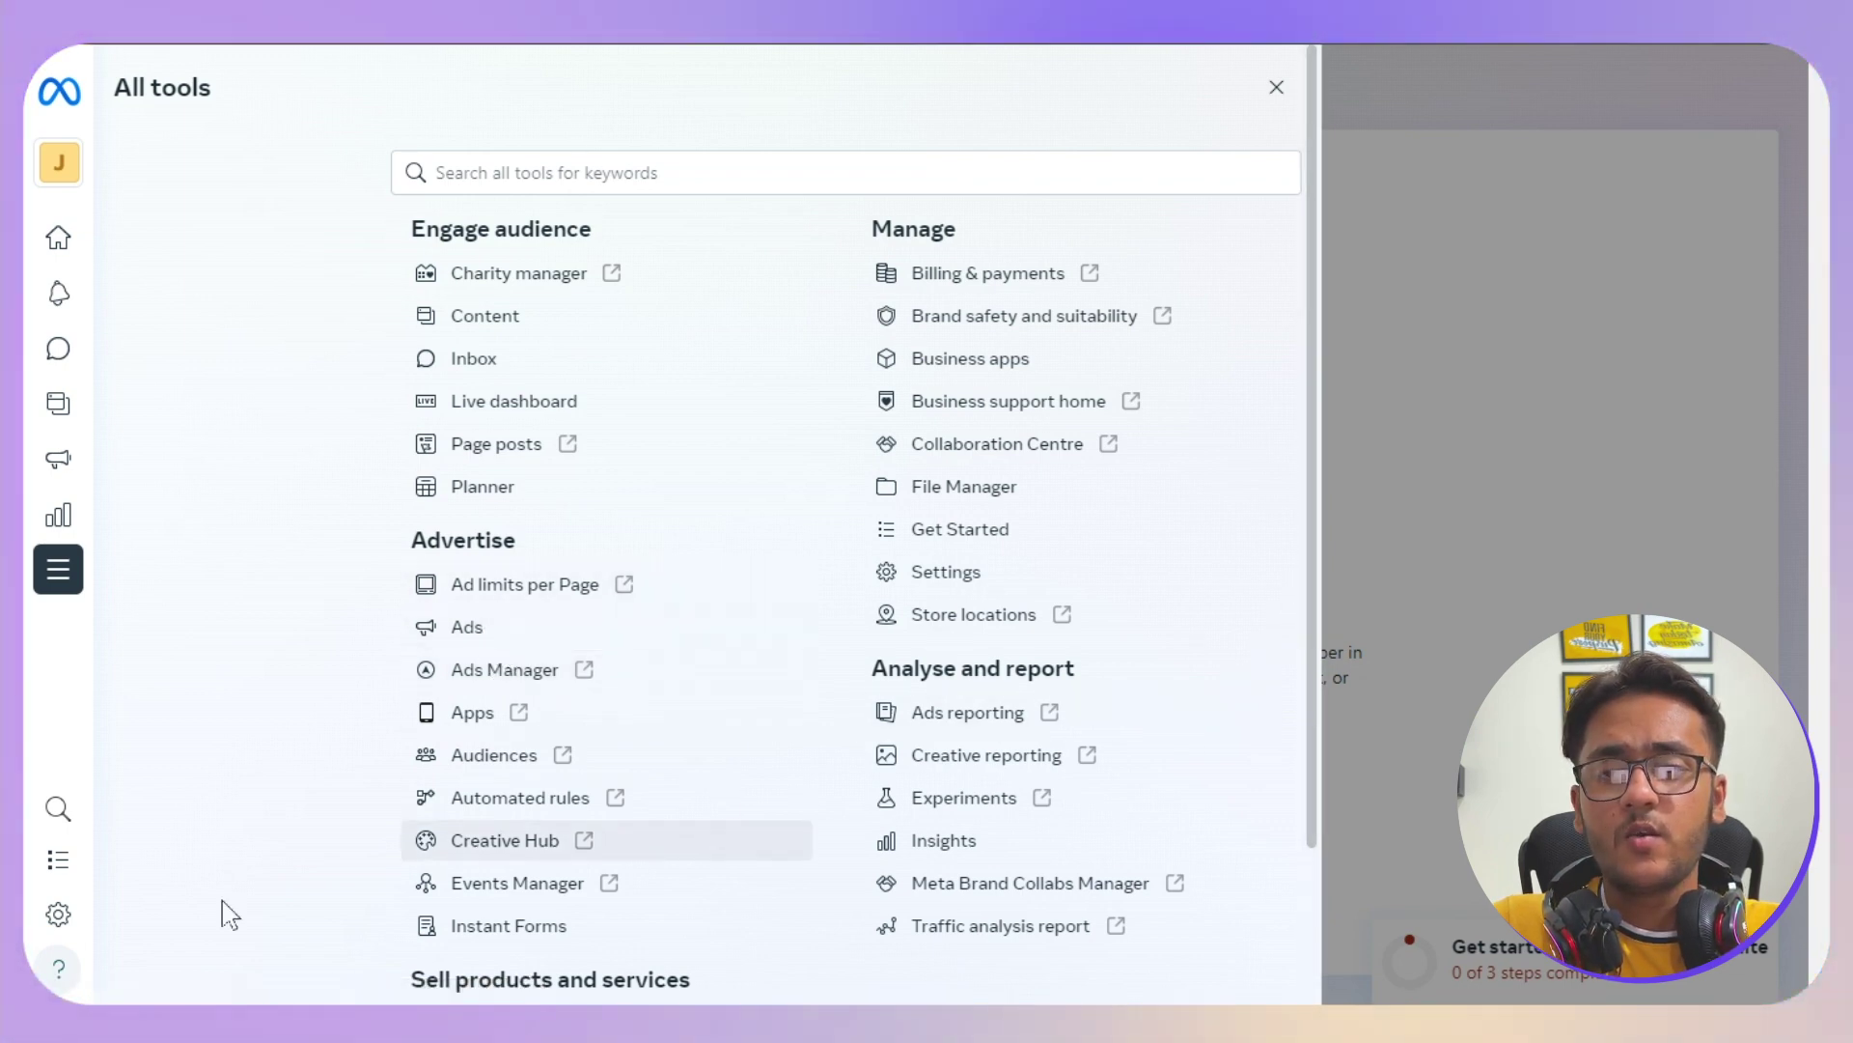
mouse_move(85, 917)
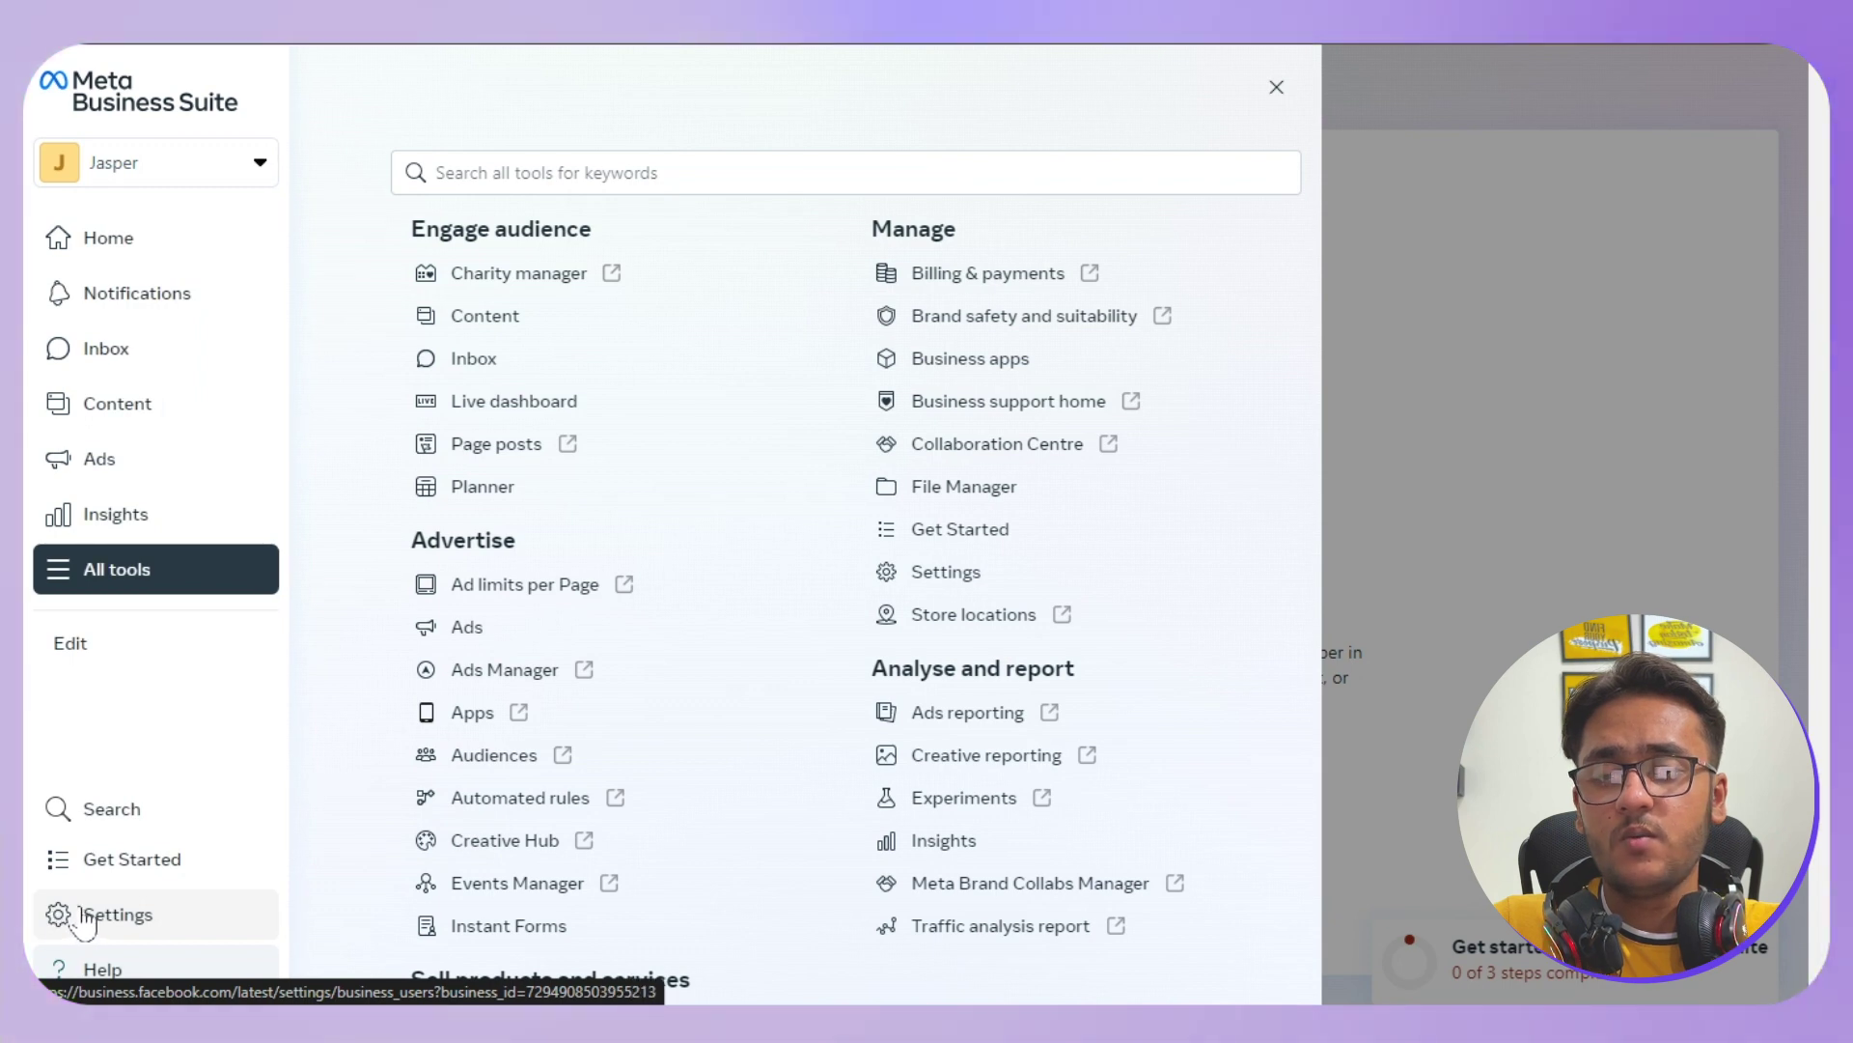
left_click(85, 917)
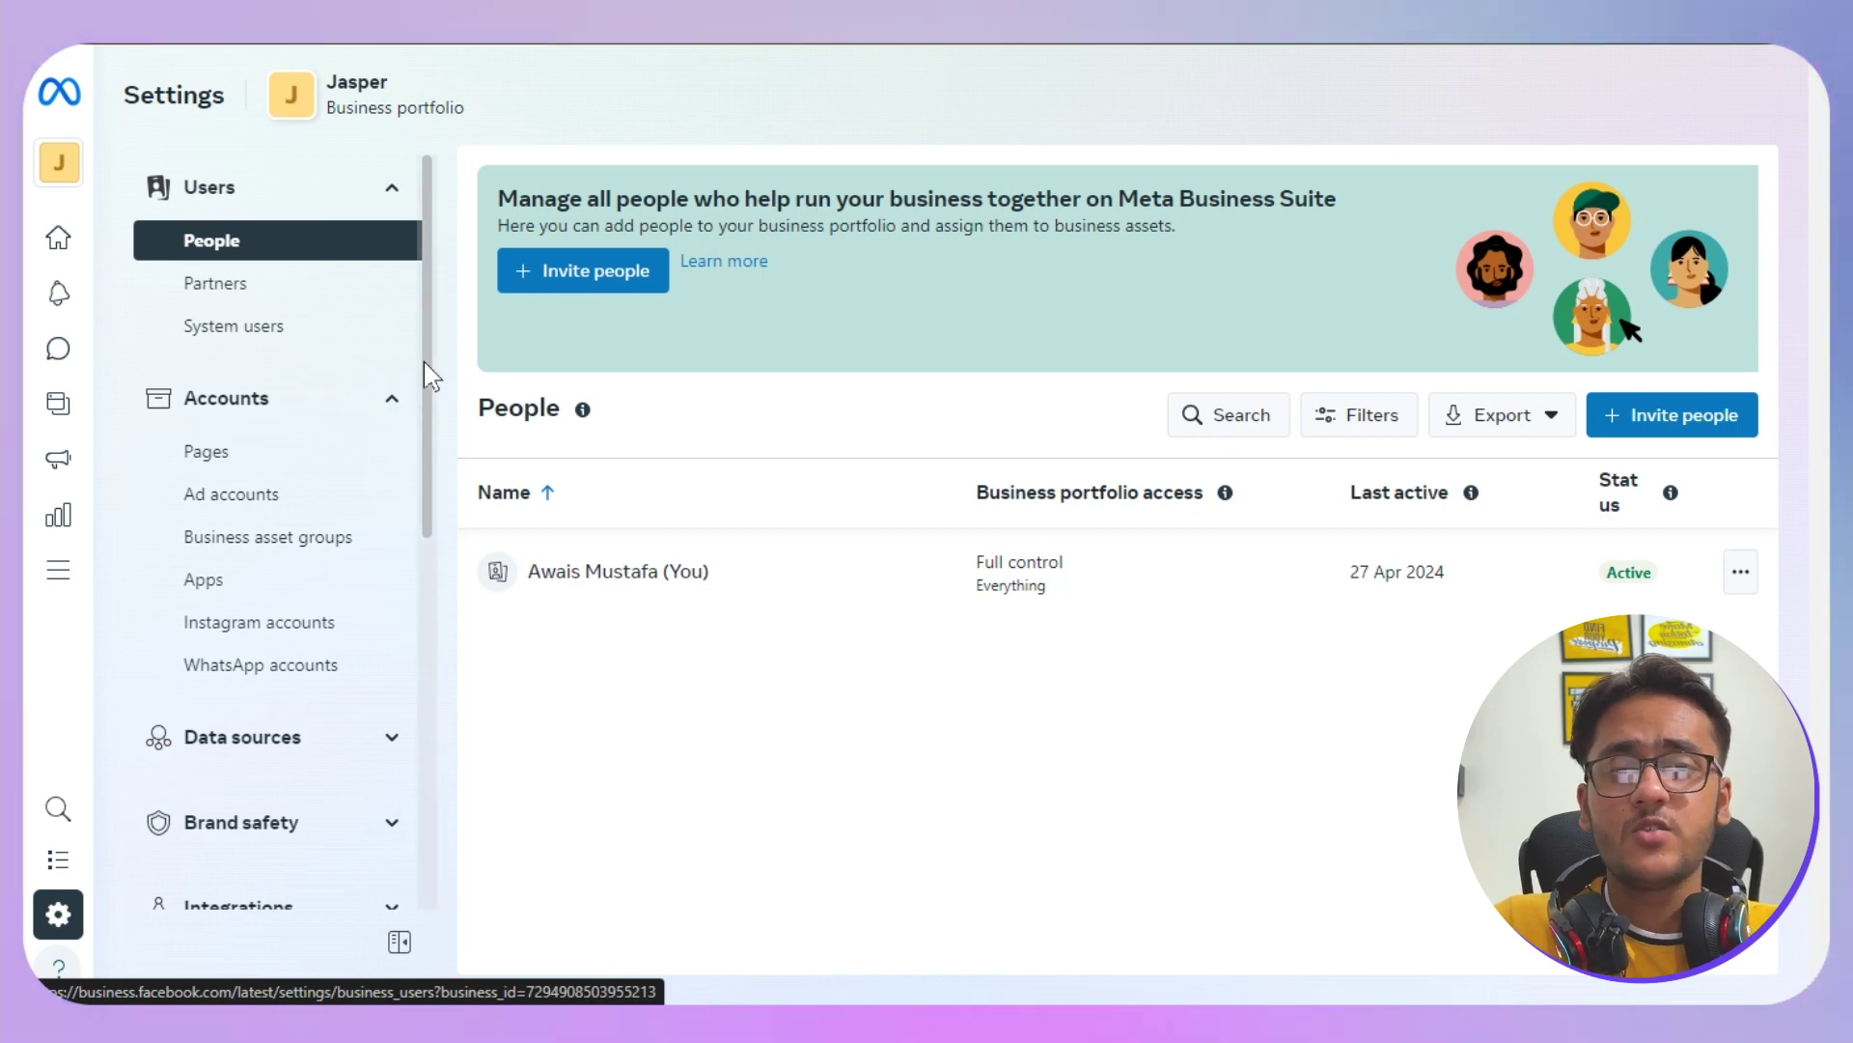
left_click_drag(426, 364, 473, 257)
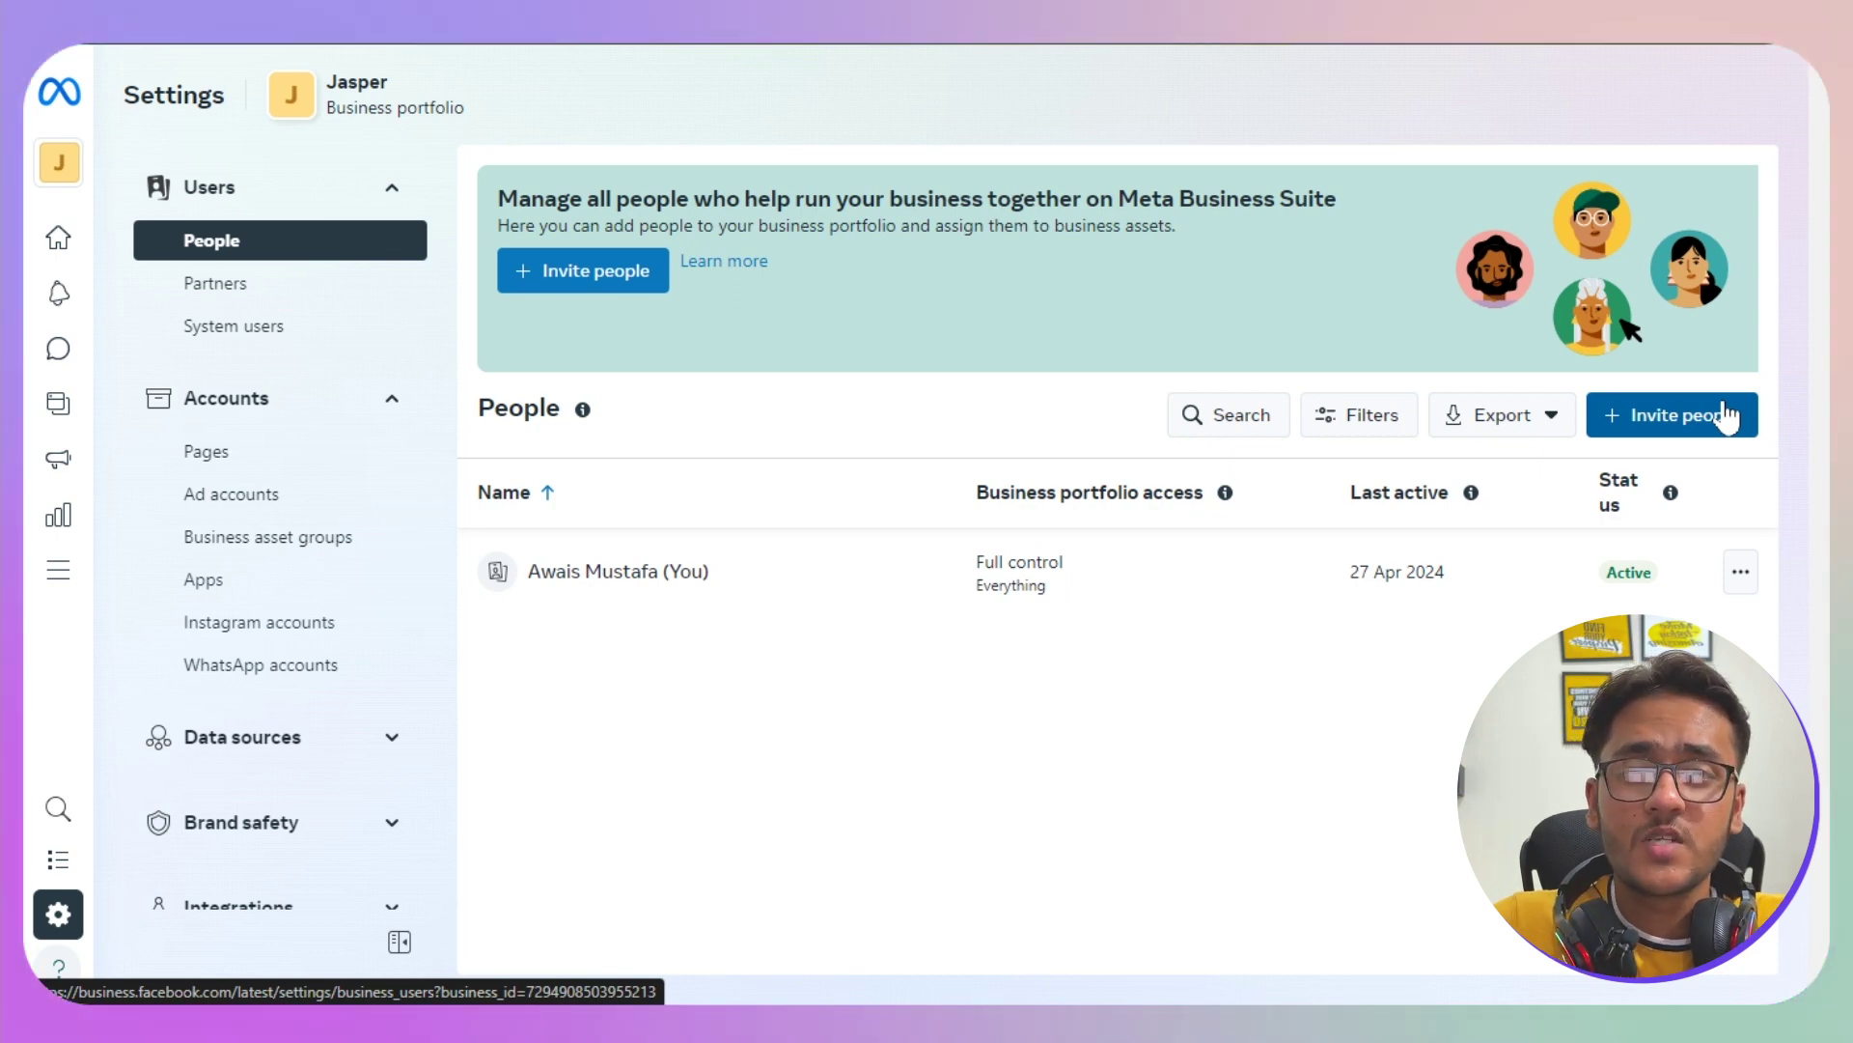
left_click(1725, 415)
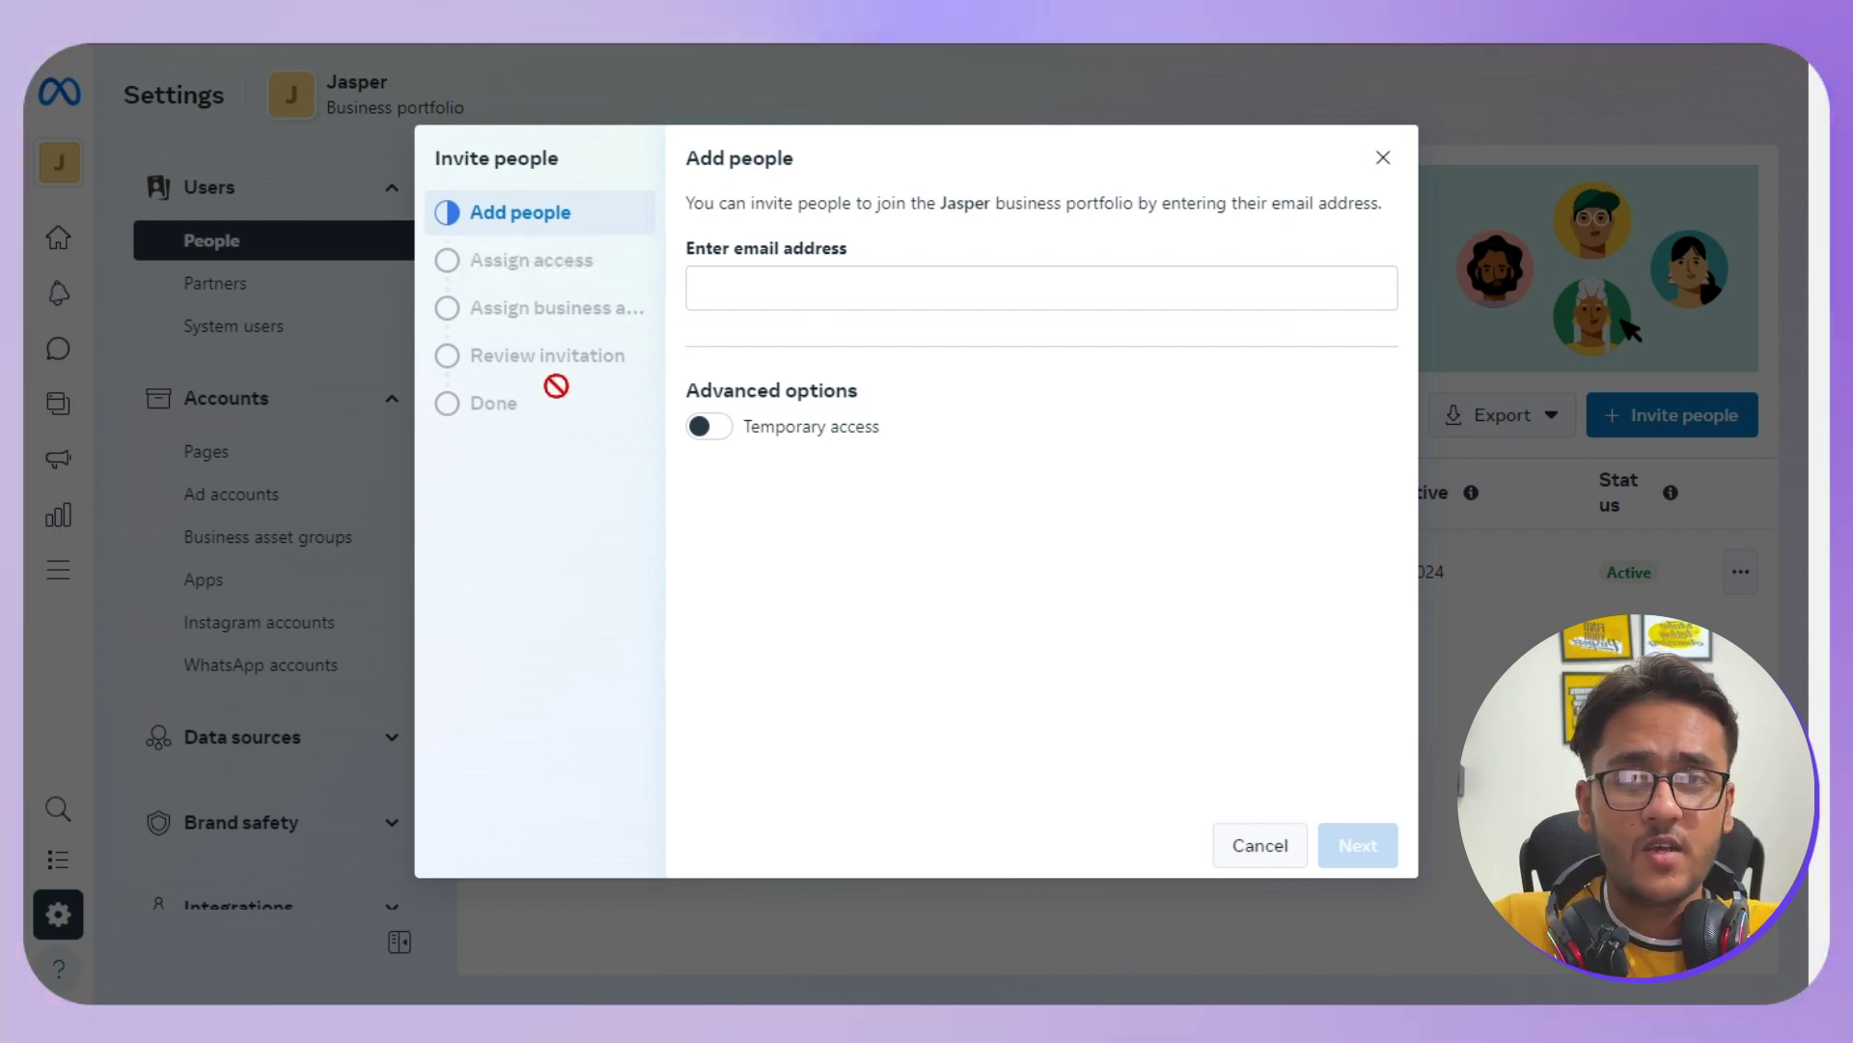
key("Escape")
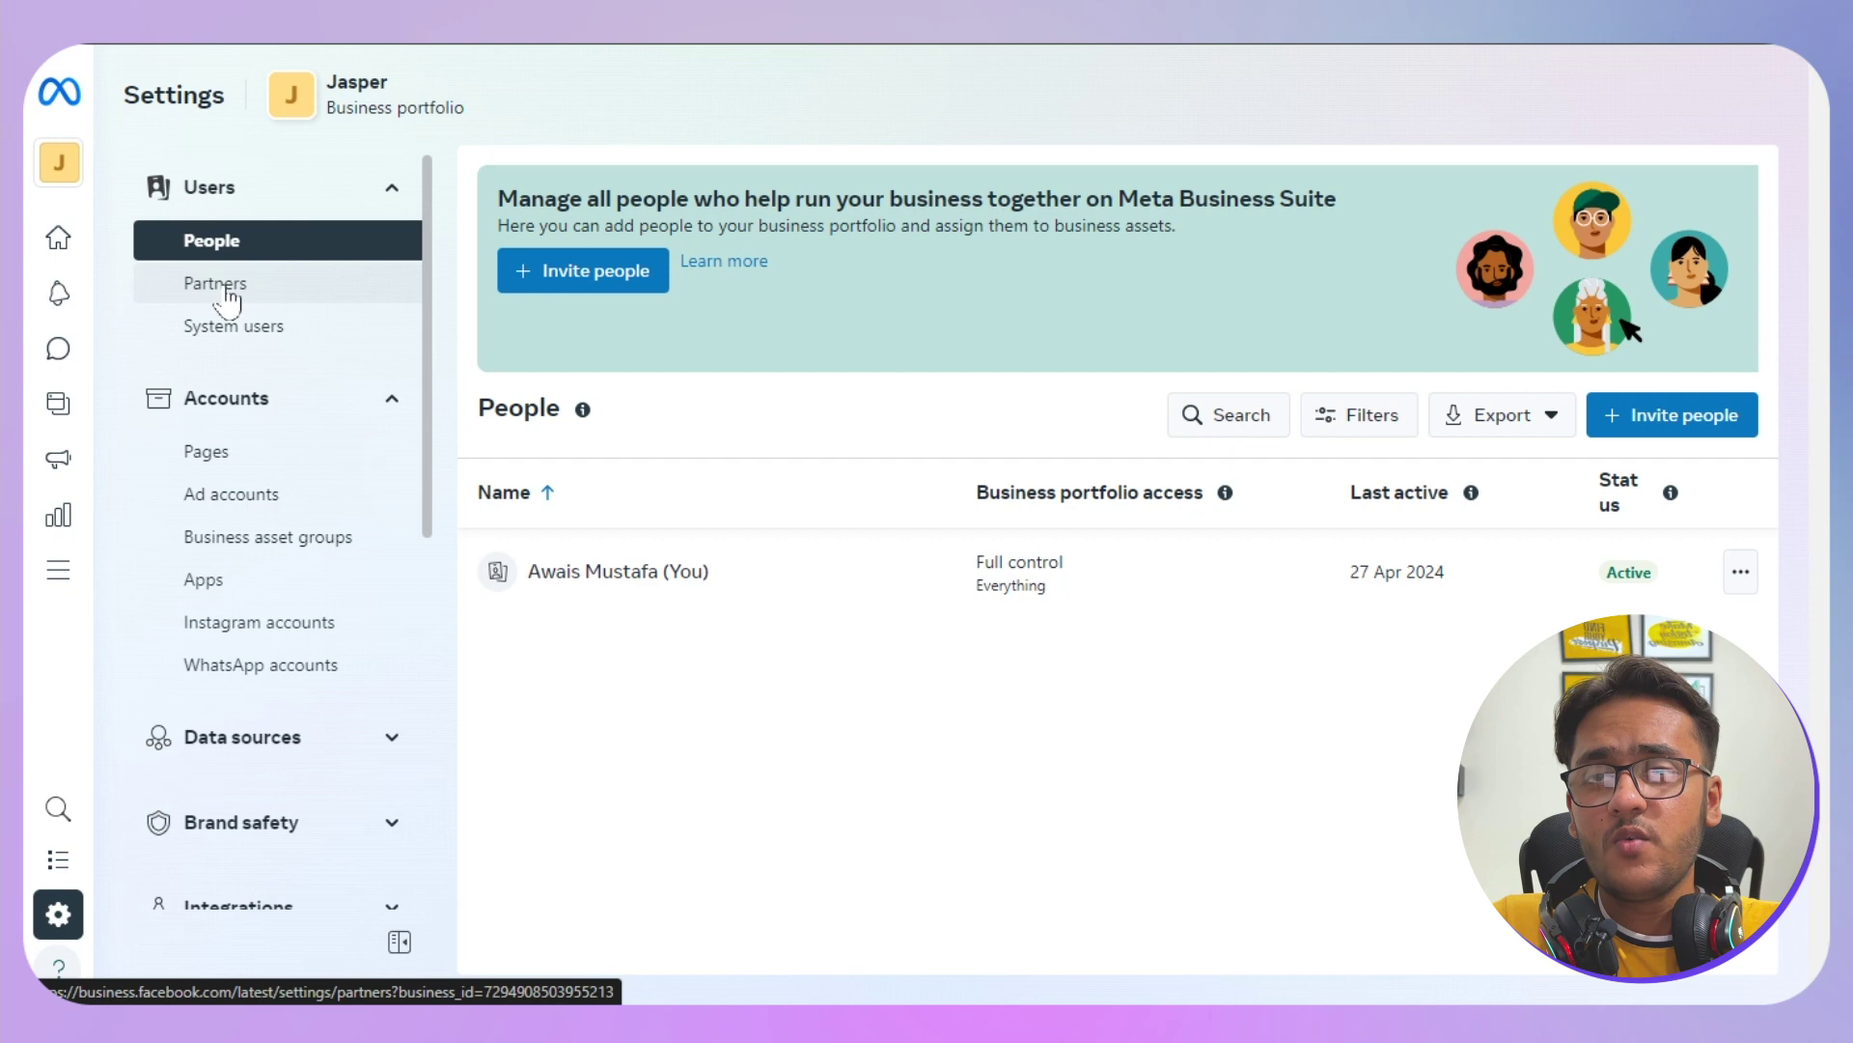
View Jasper's Partners page, which lists no partners yet.
left_click(227, 290)
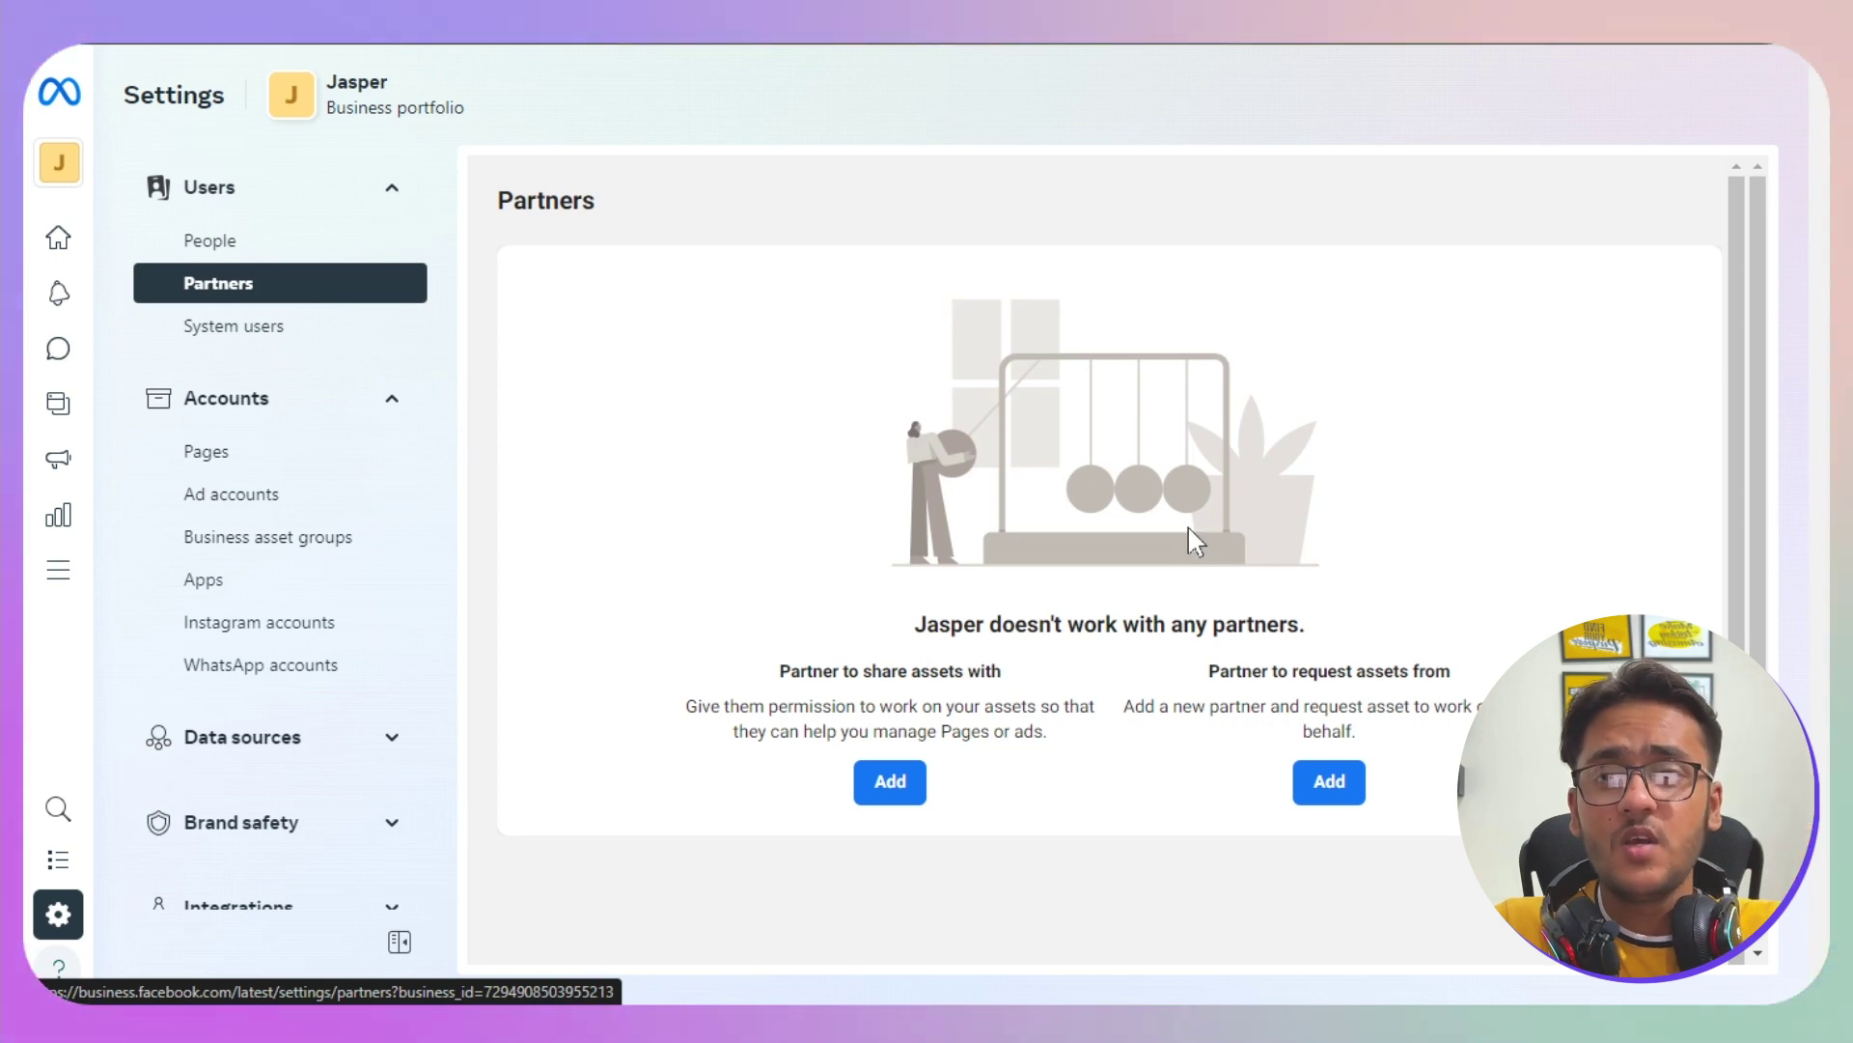
left_click(212, 244)
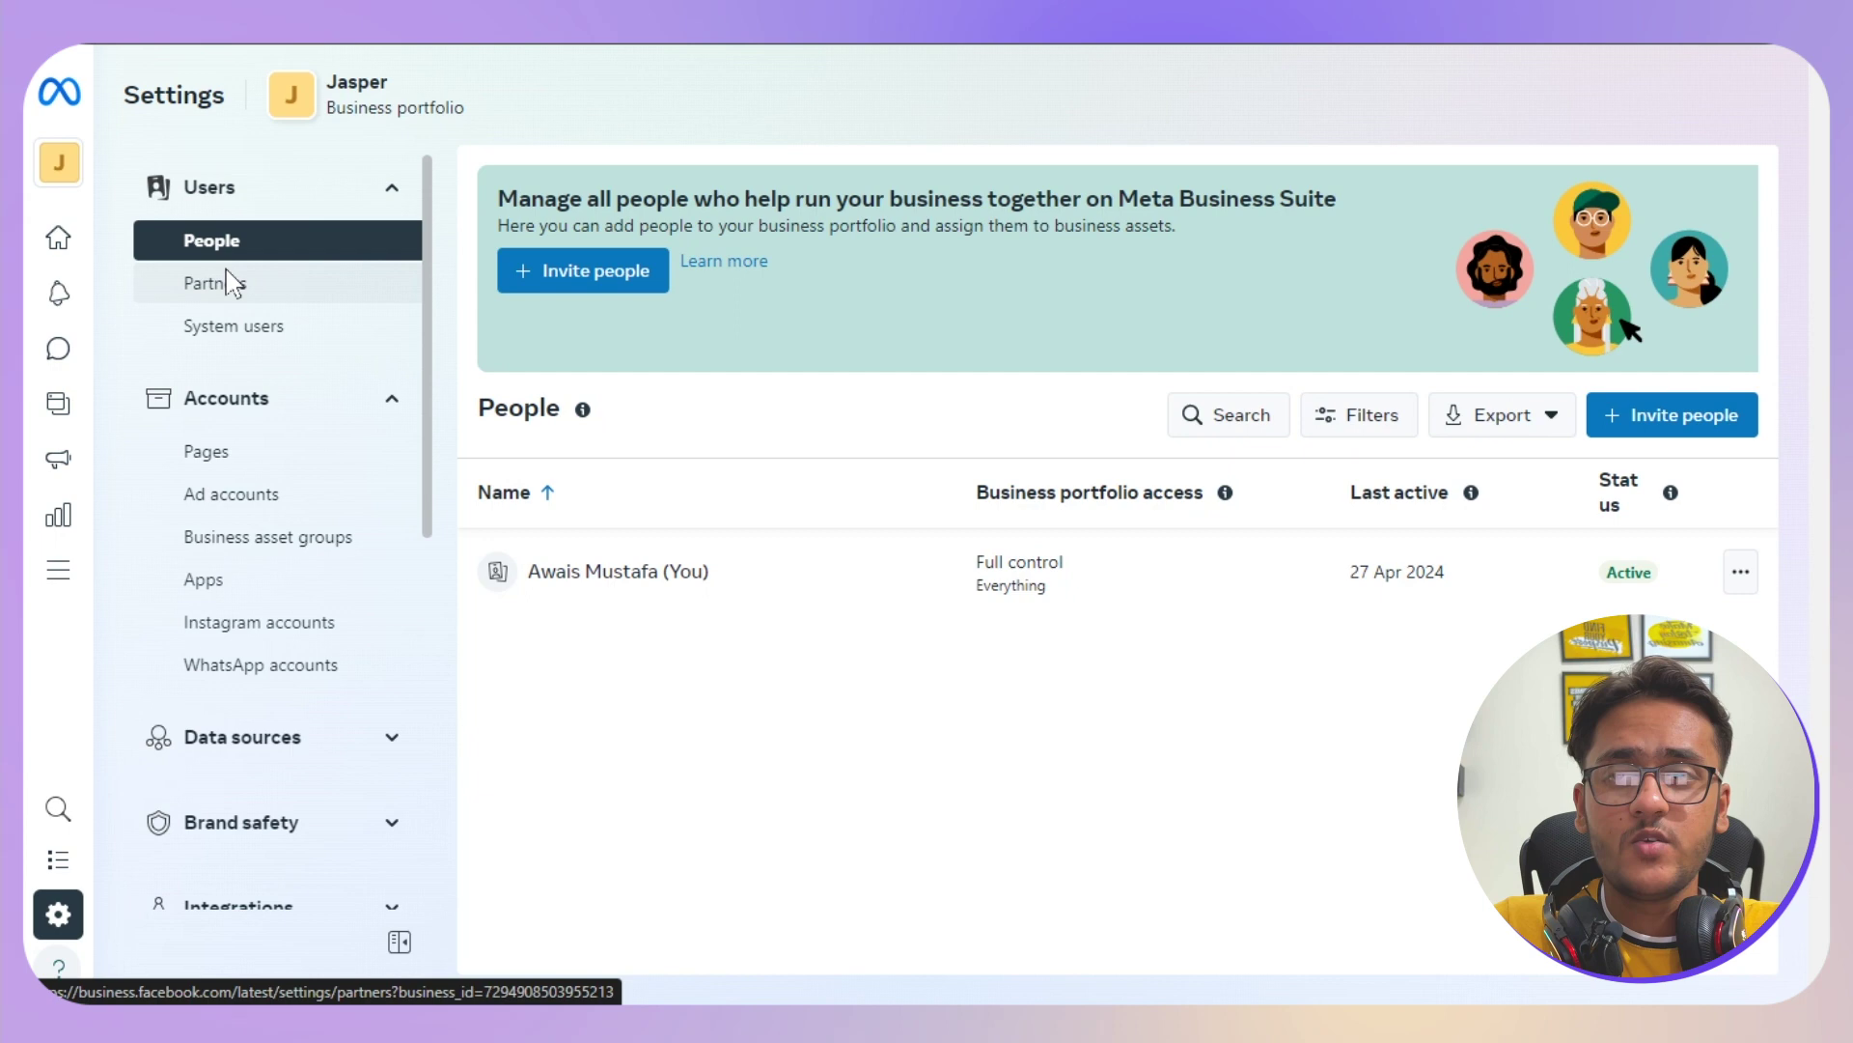
left_click(232, 283)
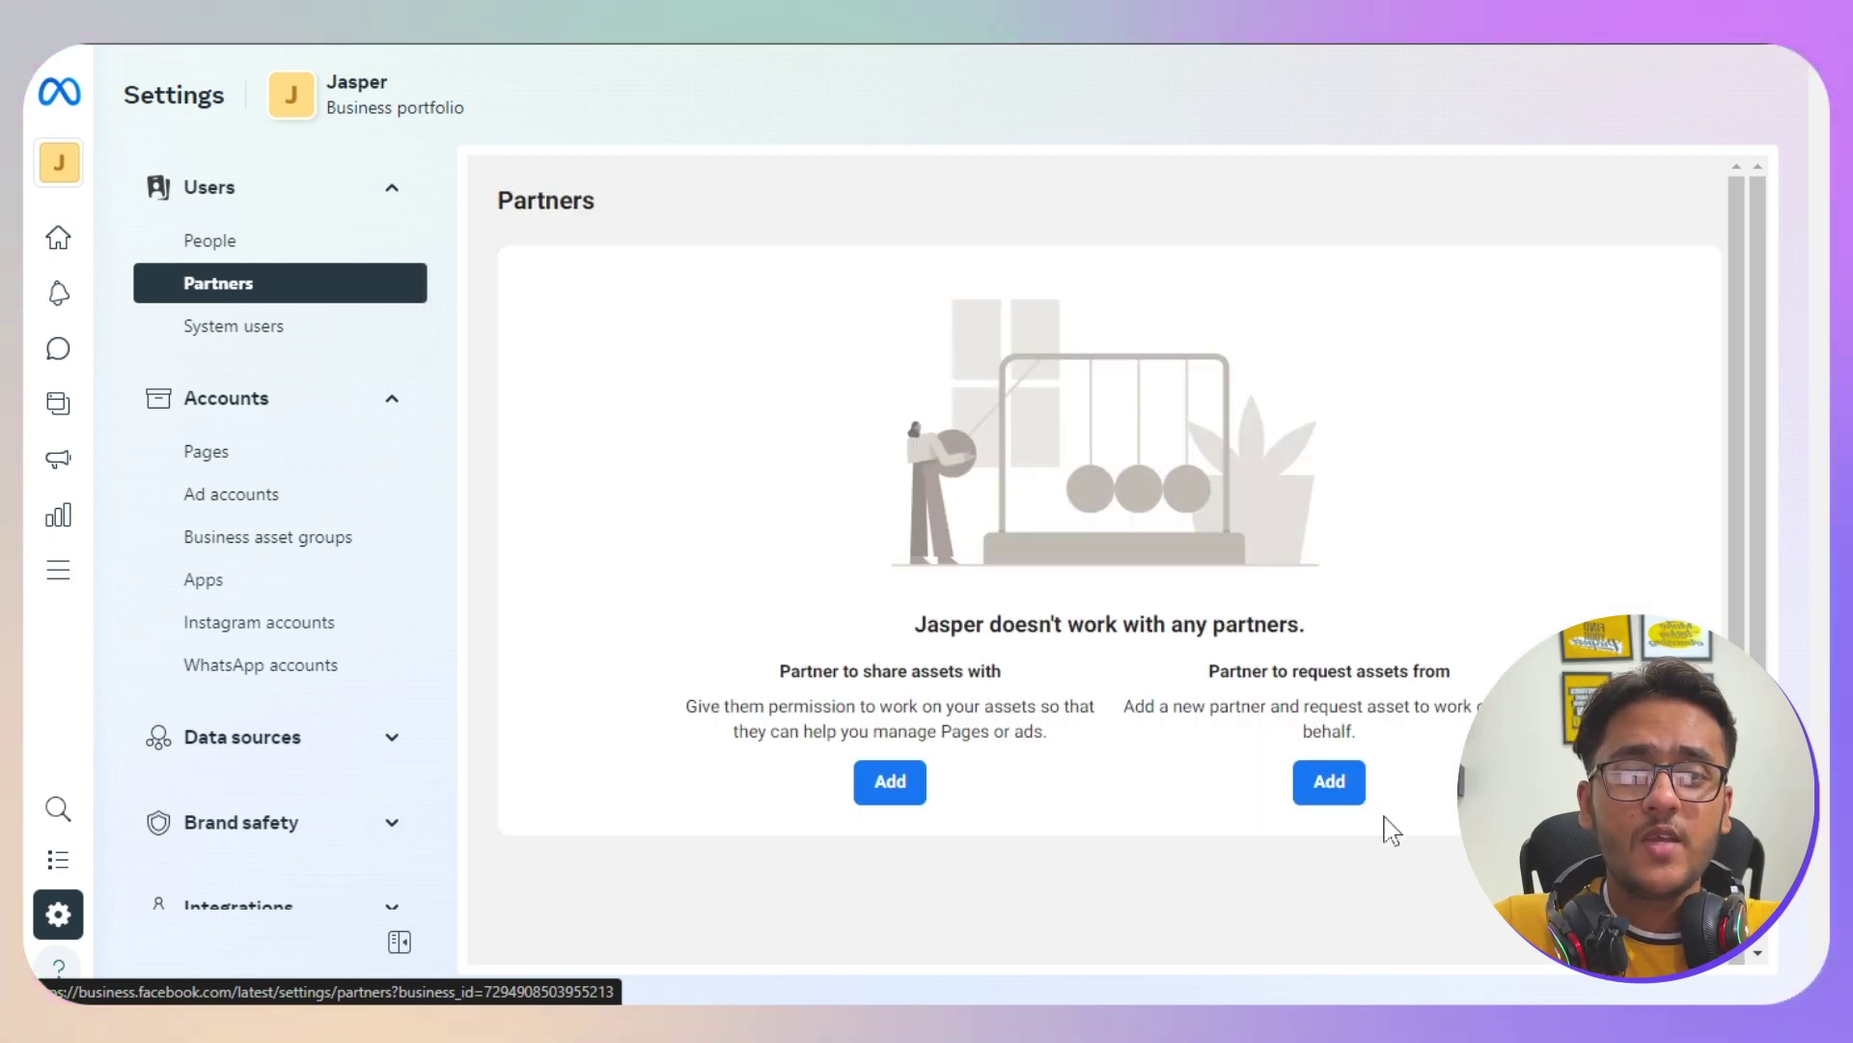
Preview the Add a new partner dialog, then dismiss it without adding anyone.
left_click(1356, 787)
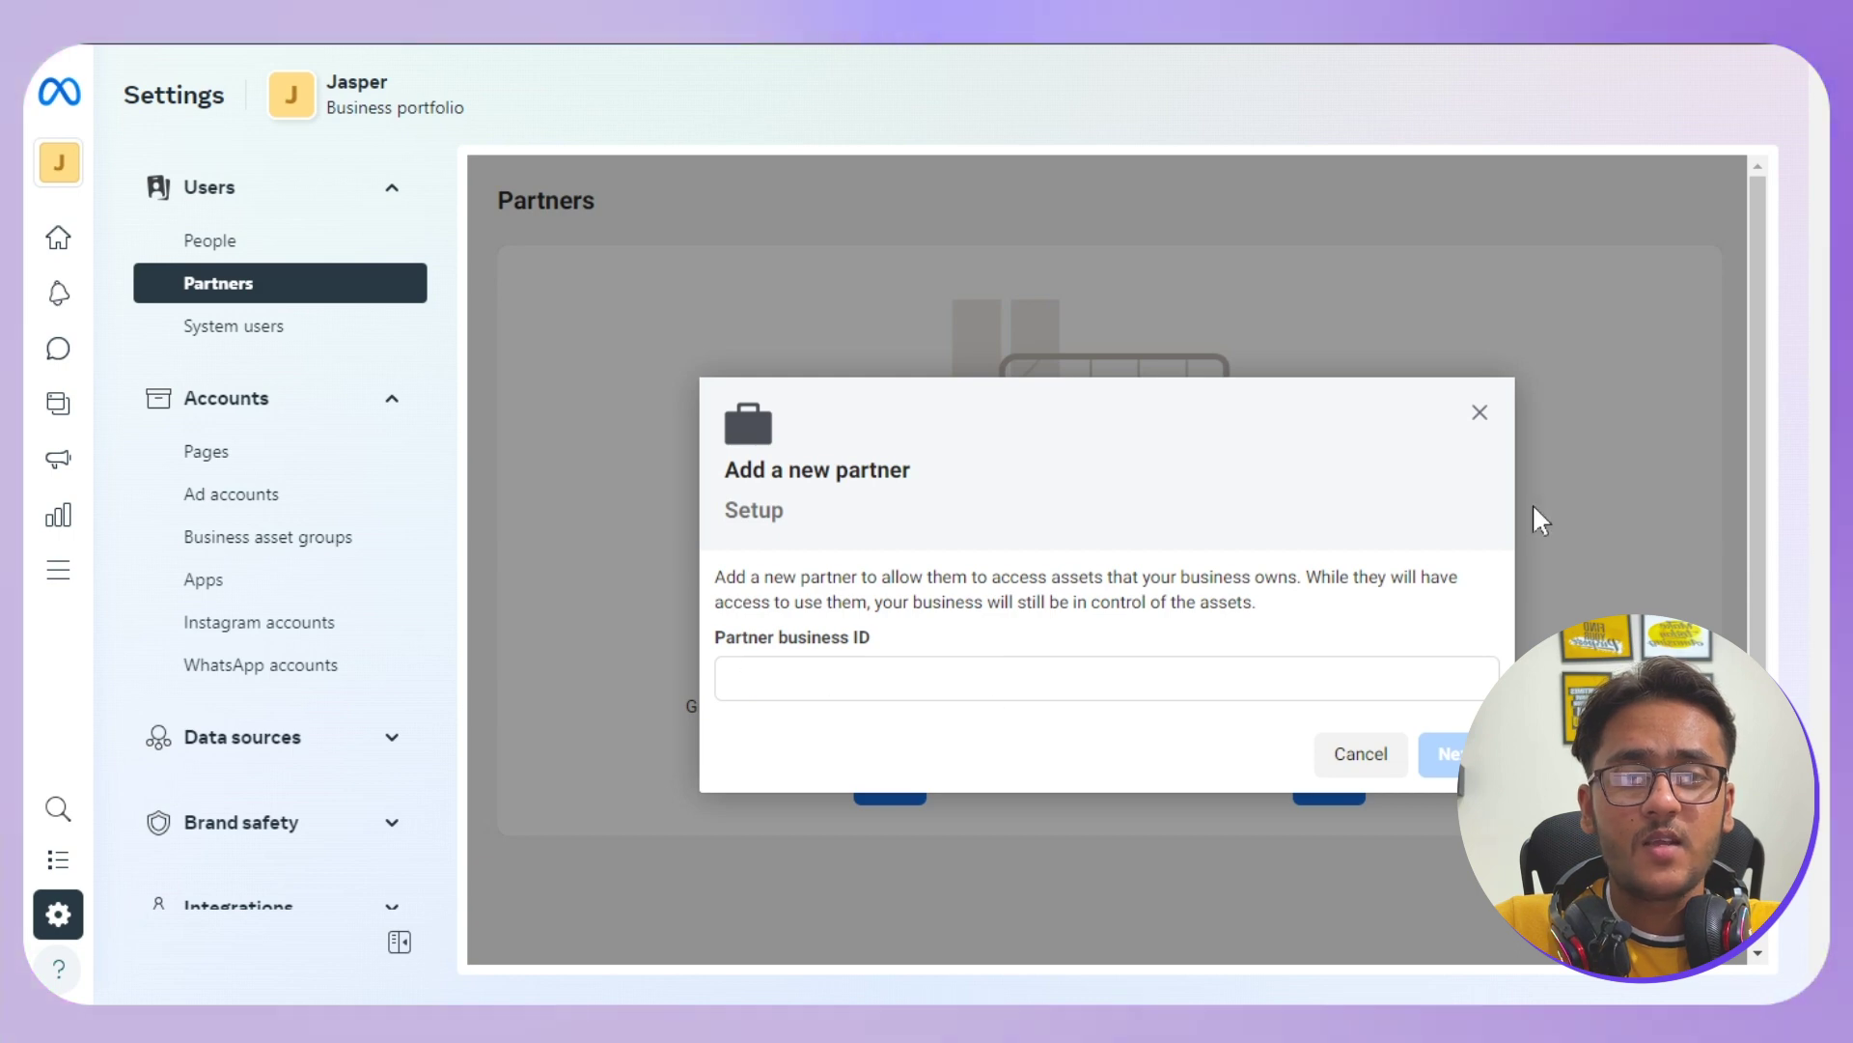
left_click(1477, 413)
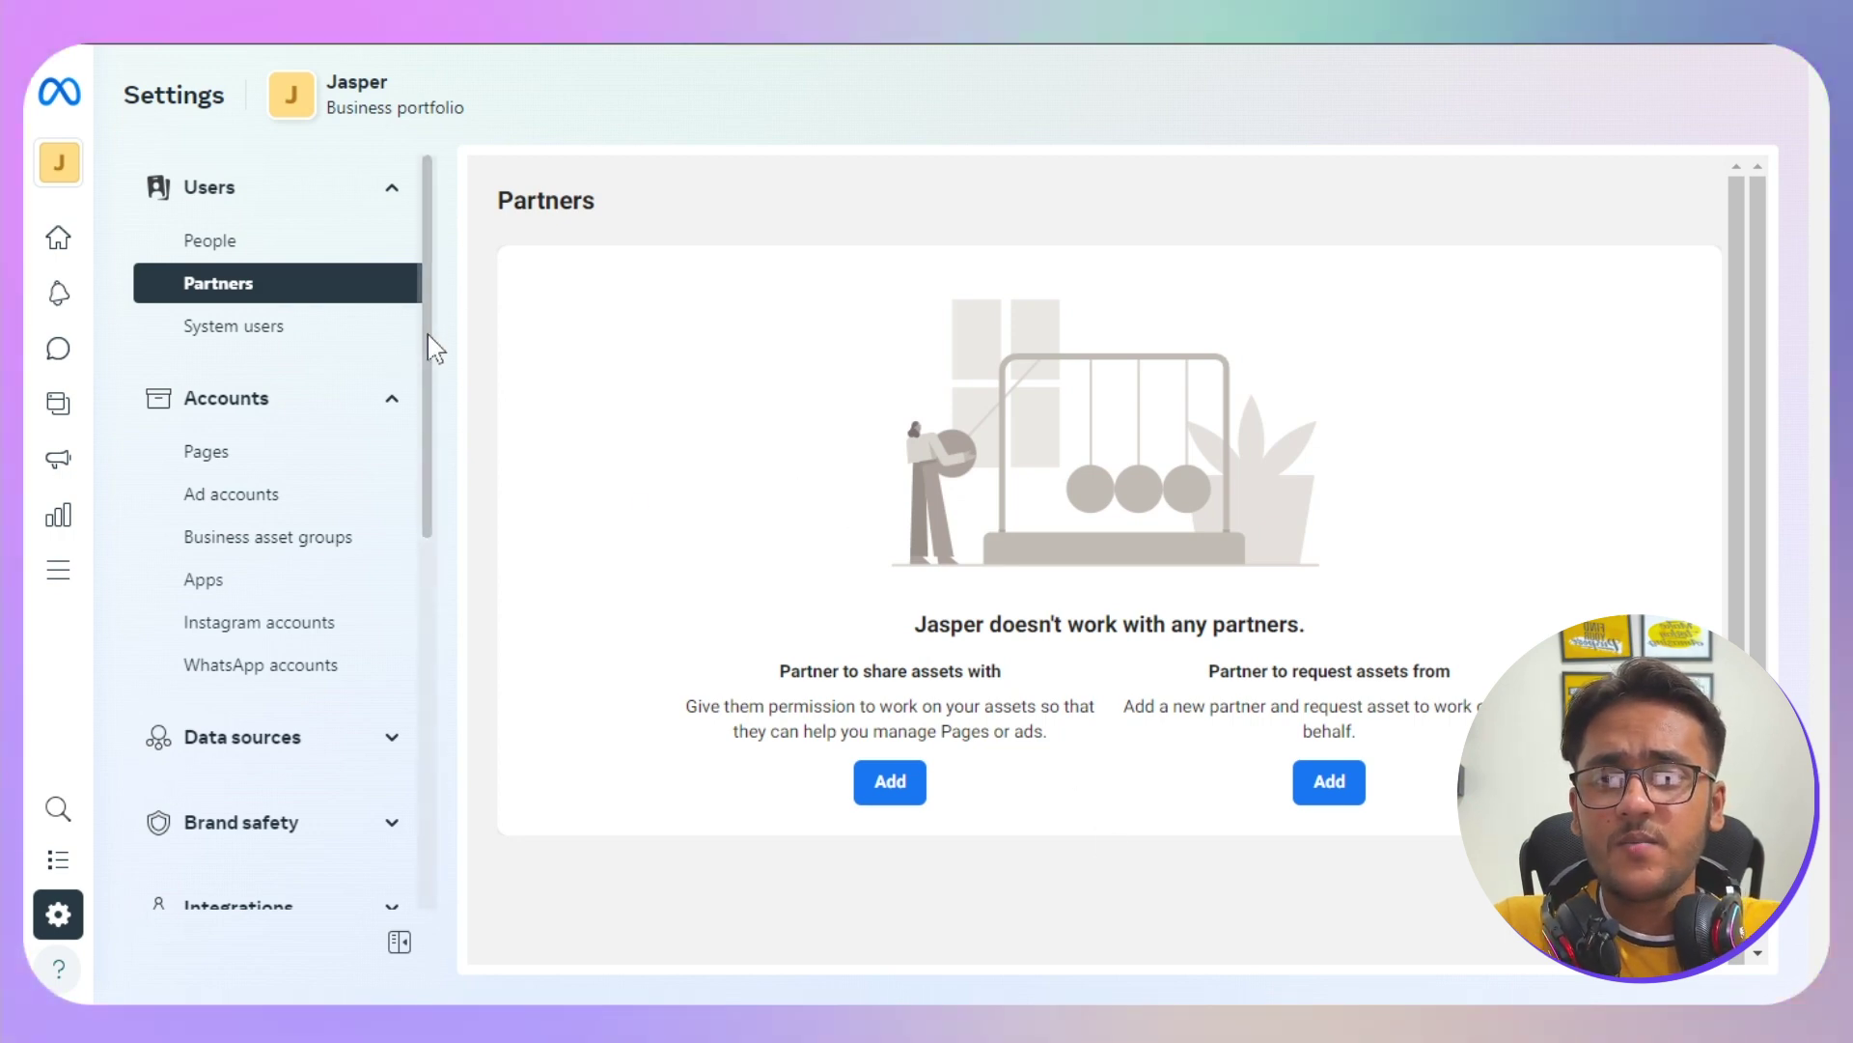
scroll(232, 402, "down", 1)
Browse Jasper's Pages, Ad accounts, Business asset groups and Instagram accounts settings.
left_click(225, 405)
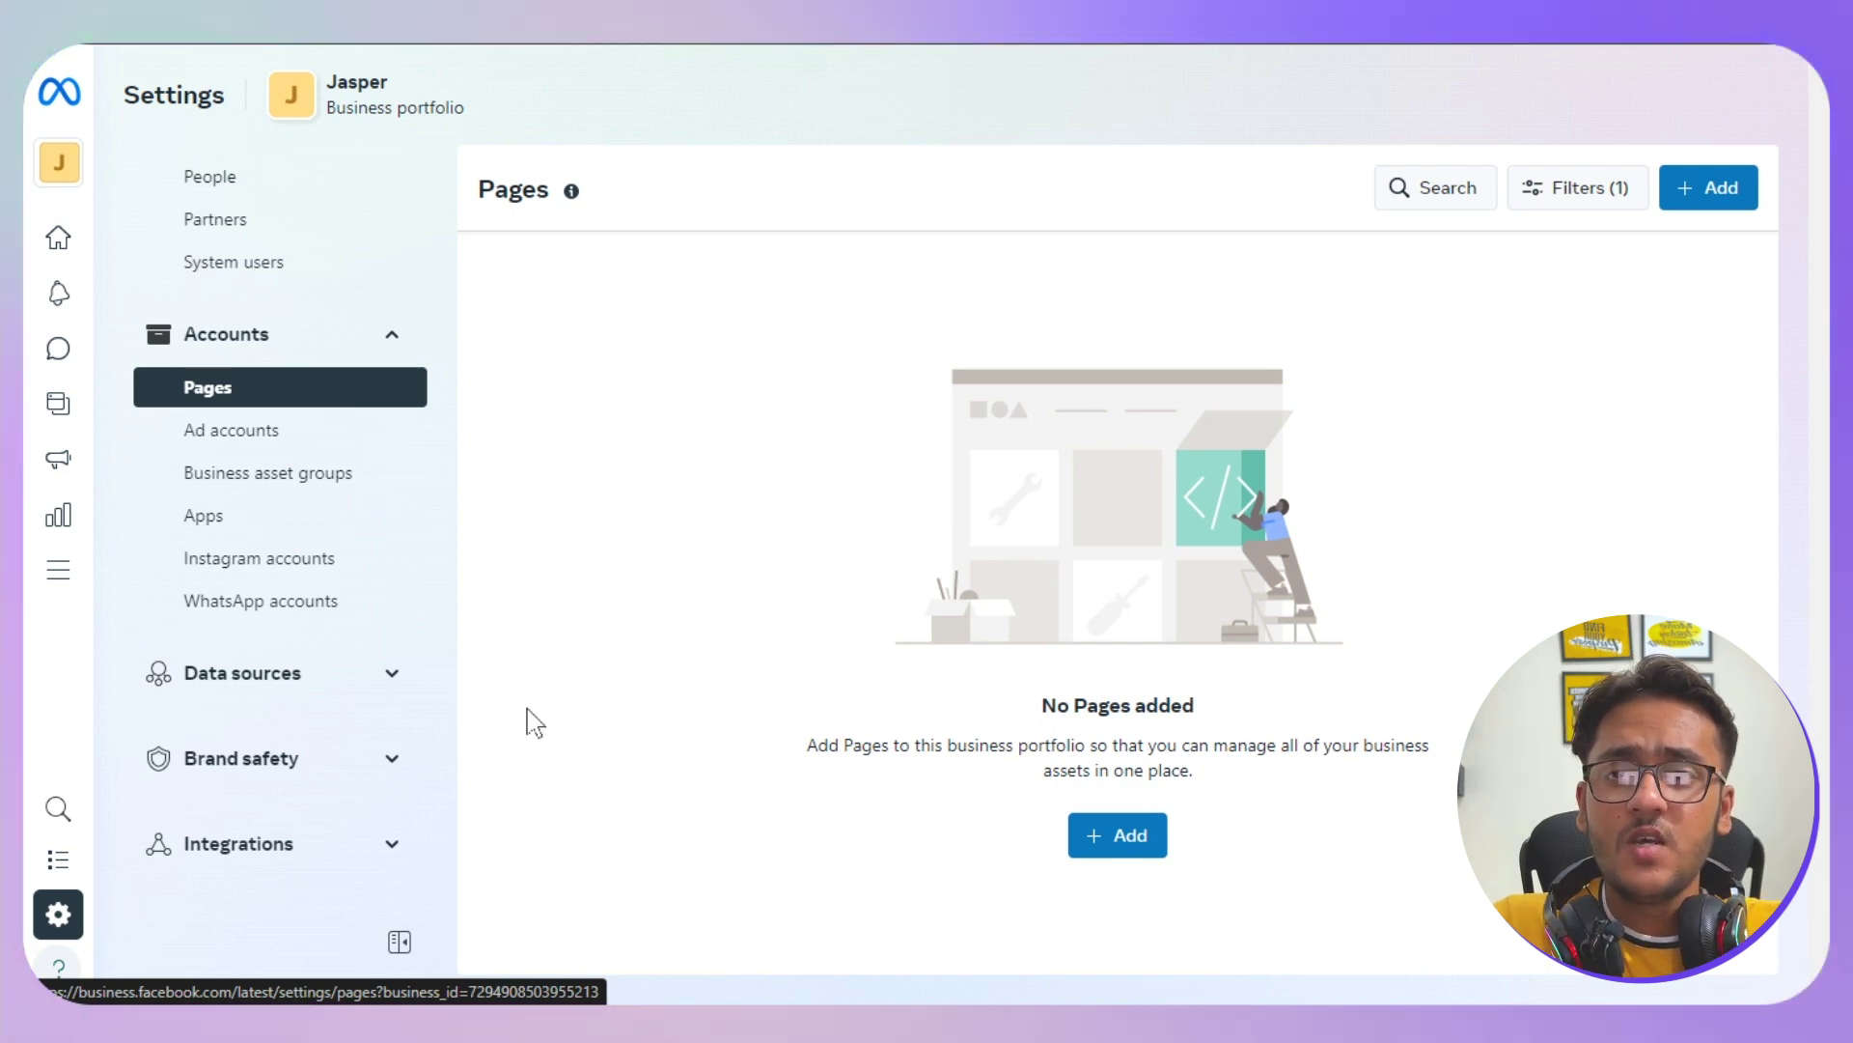
left_click(243, 439)
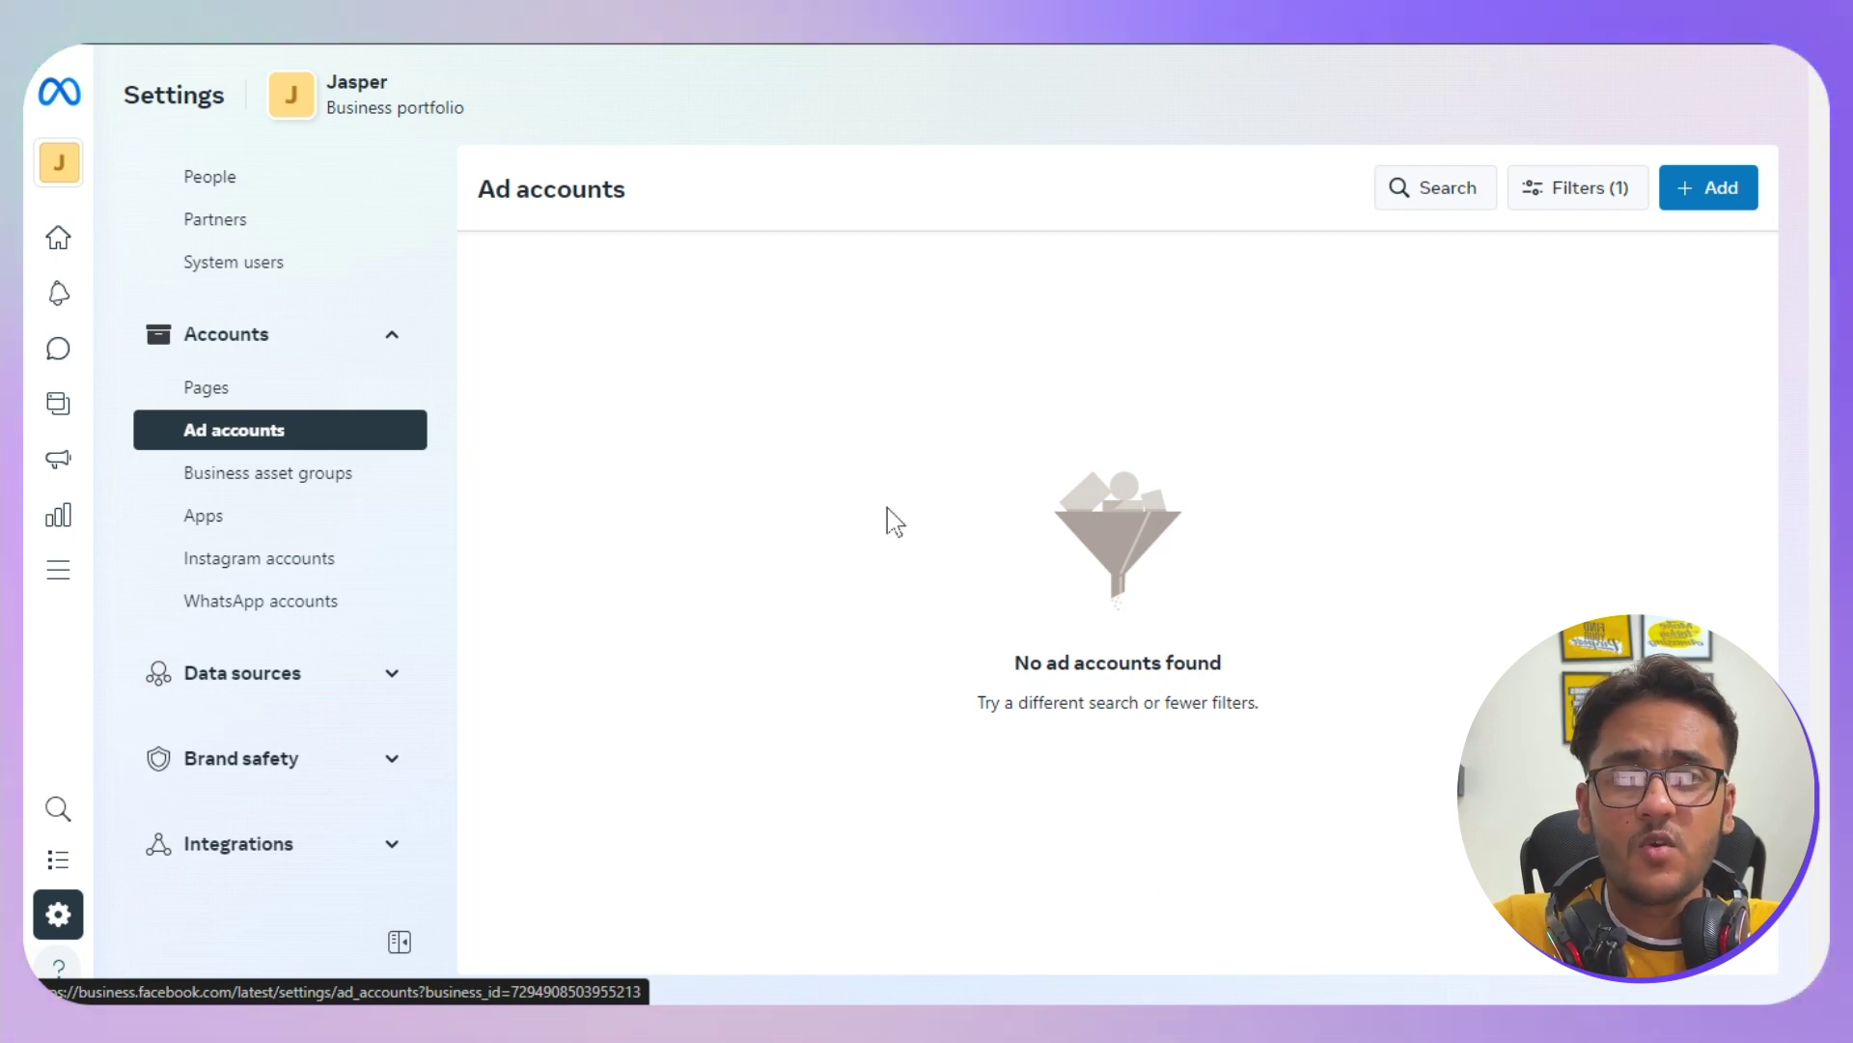
left_click(319, 475)
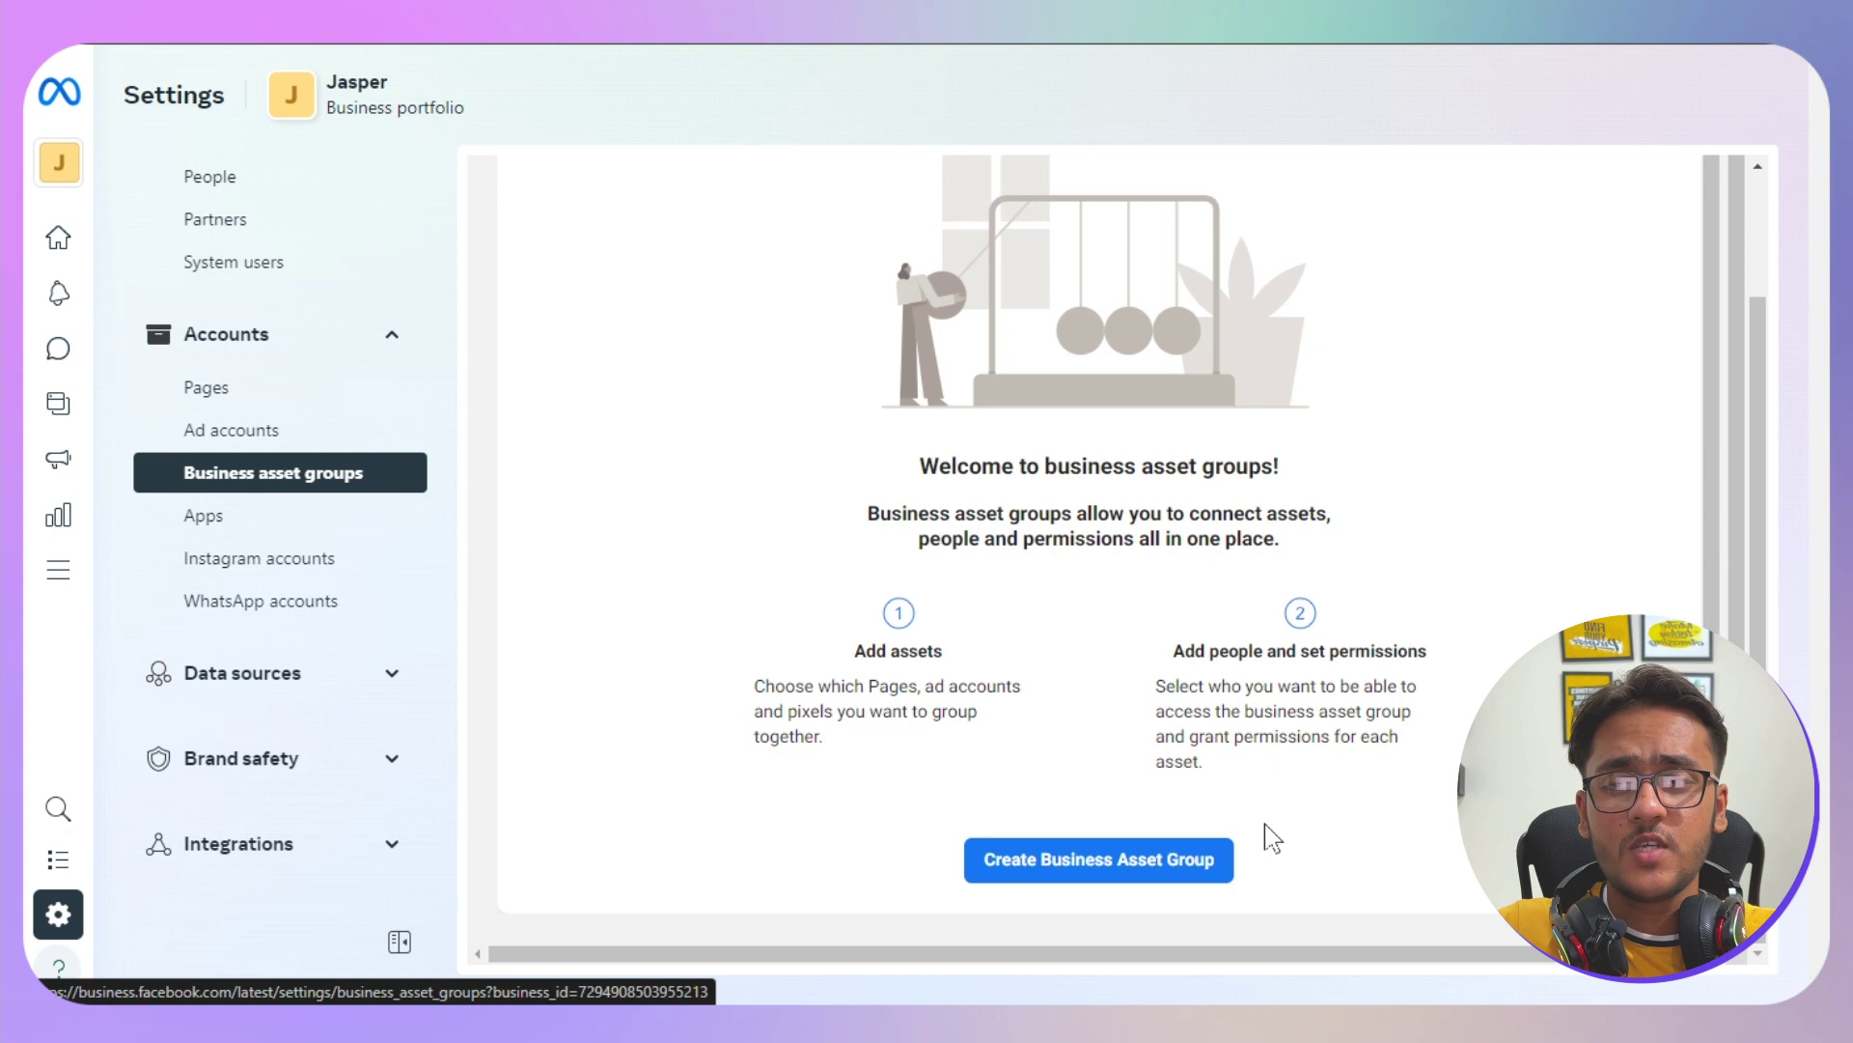
left_click(275, 558)
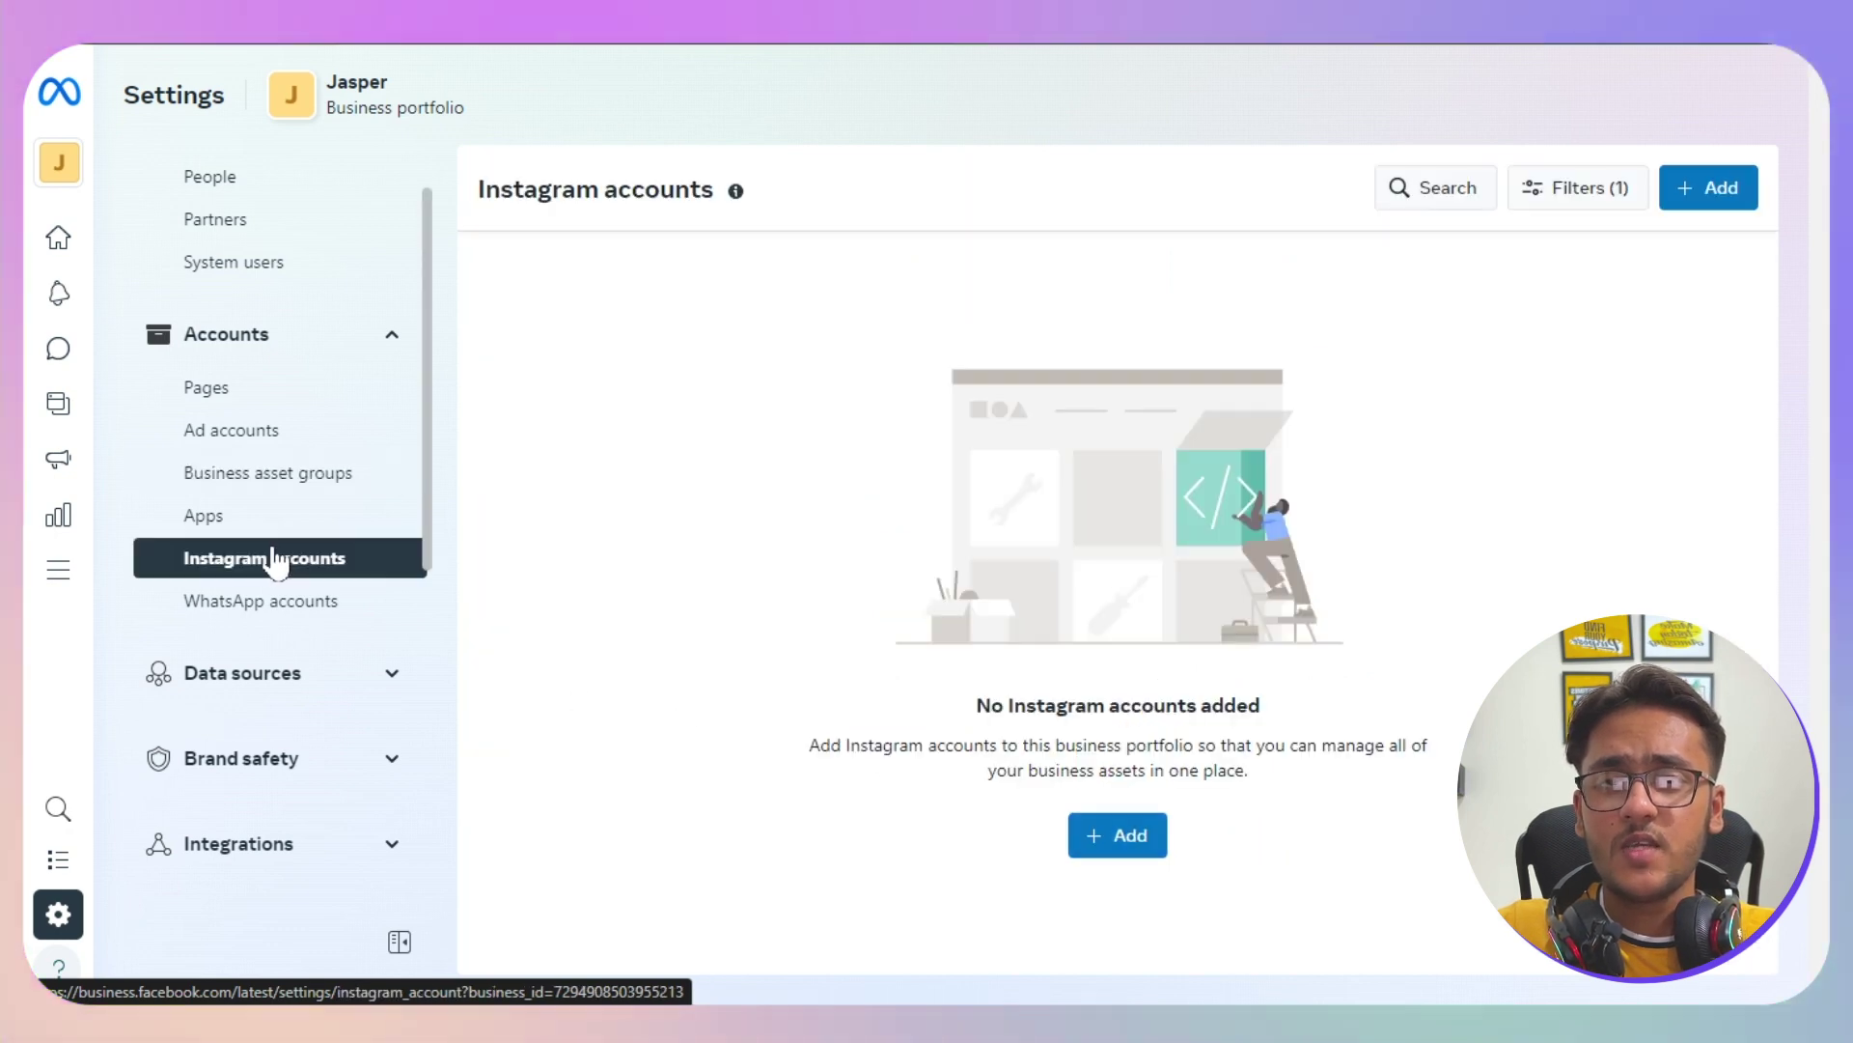
scroll(278, 574, "down", 3)
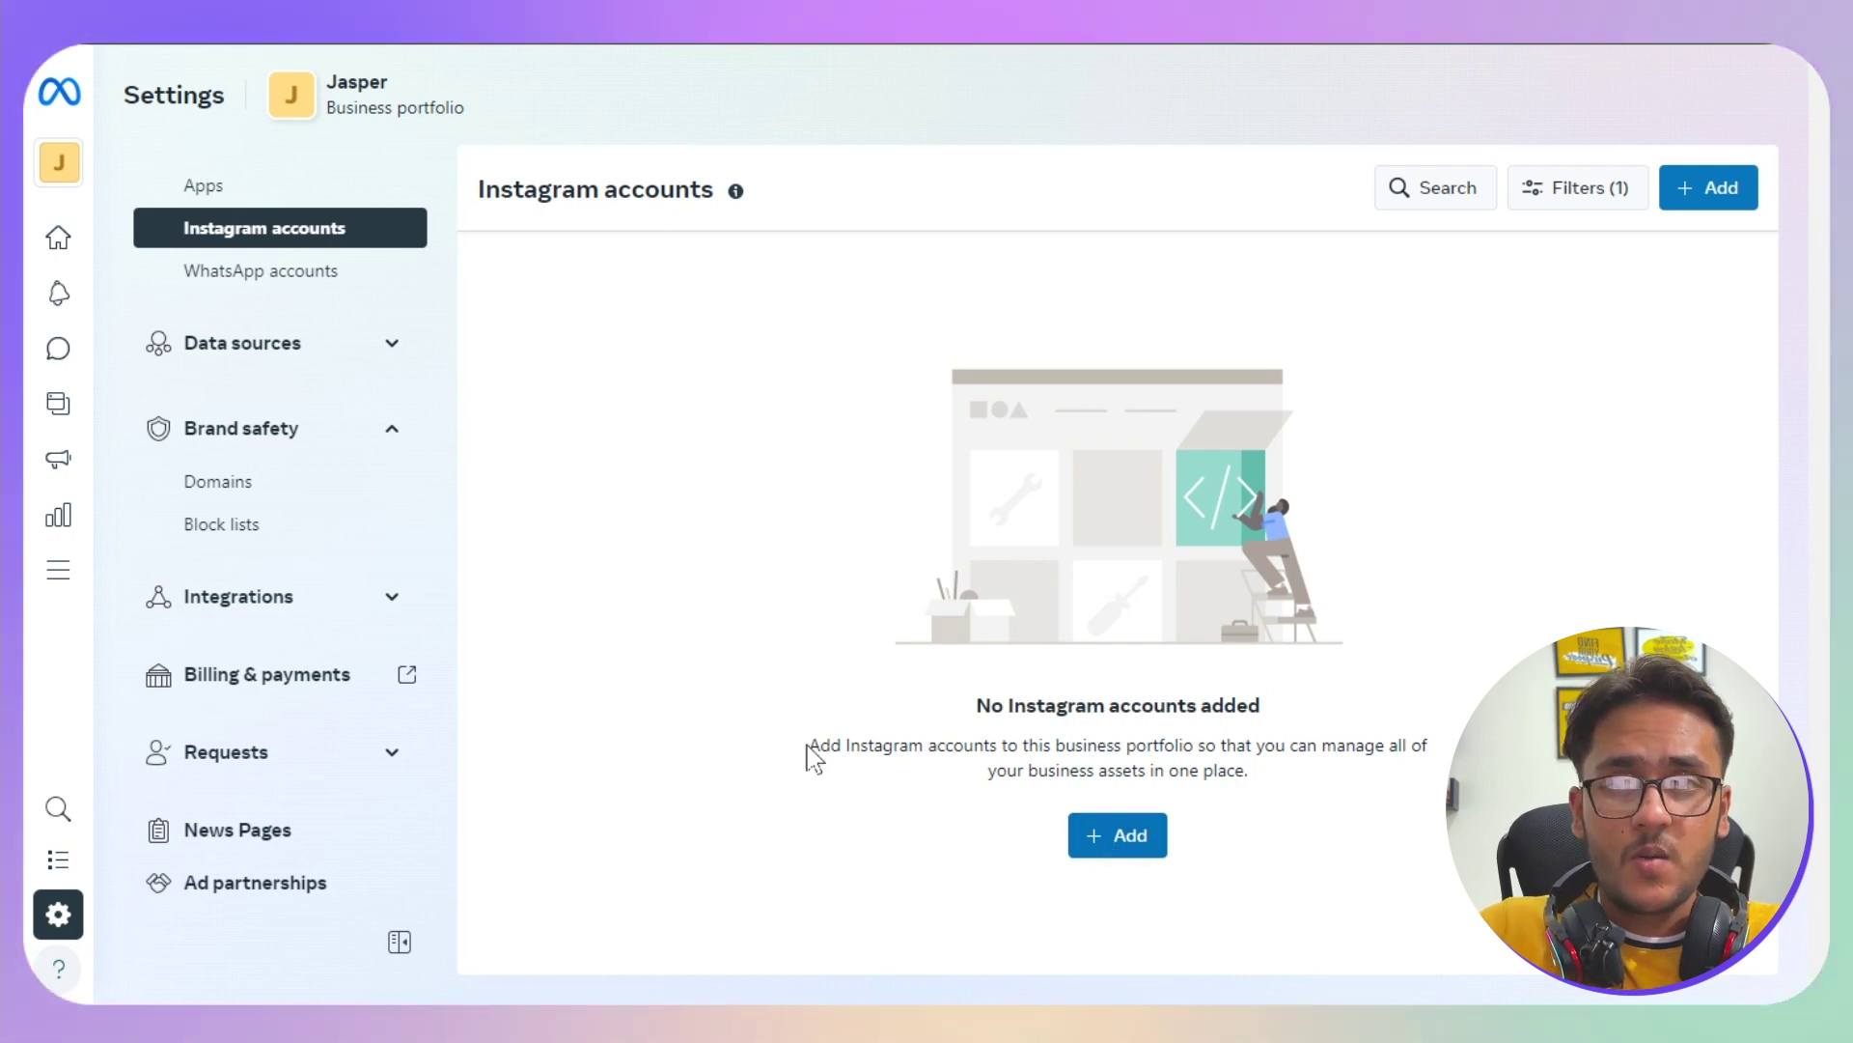
View WhatsApp accounts and preview, then dismiss, the Add WhatsApp Business account dialog.
left_click(307, 275)
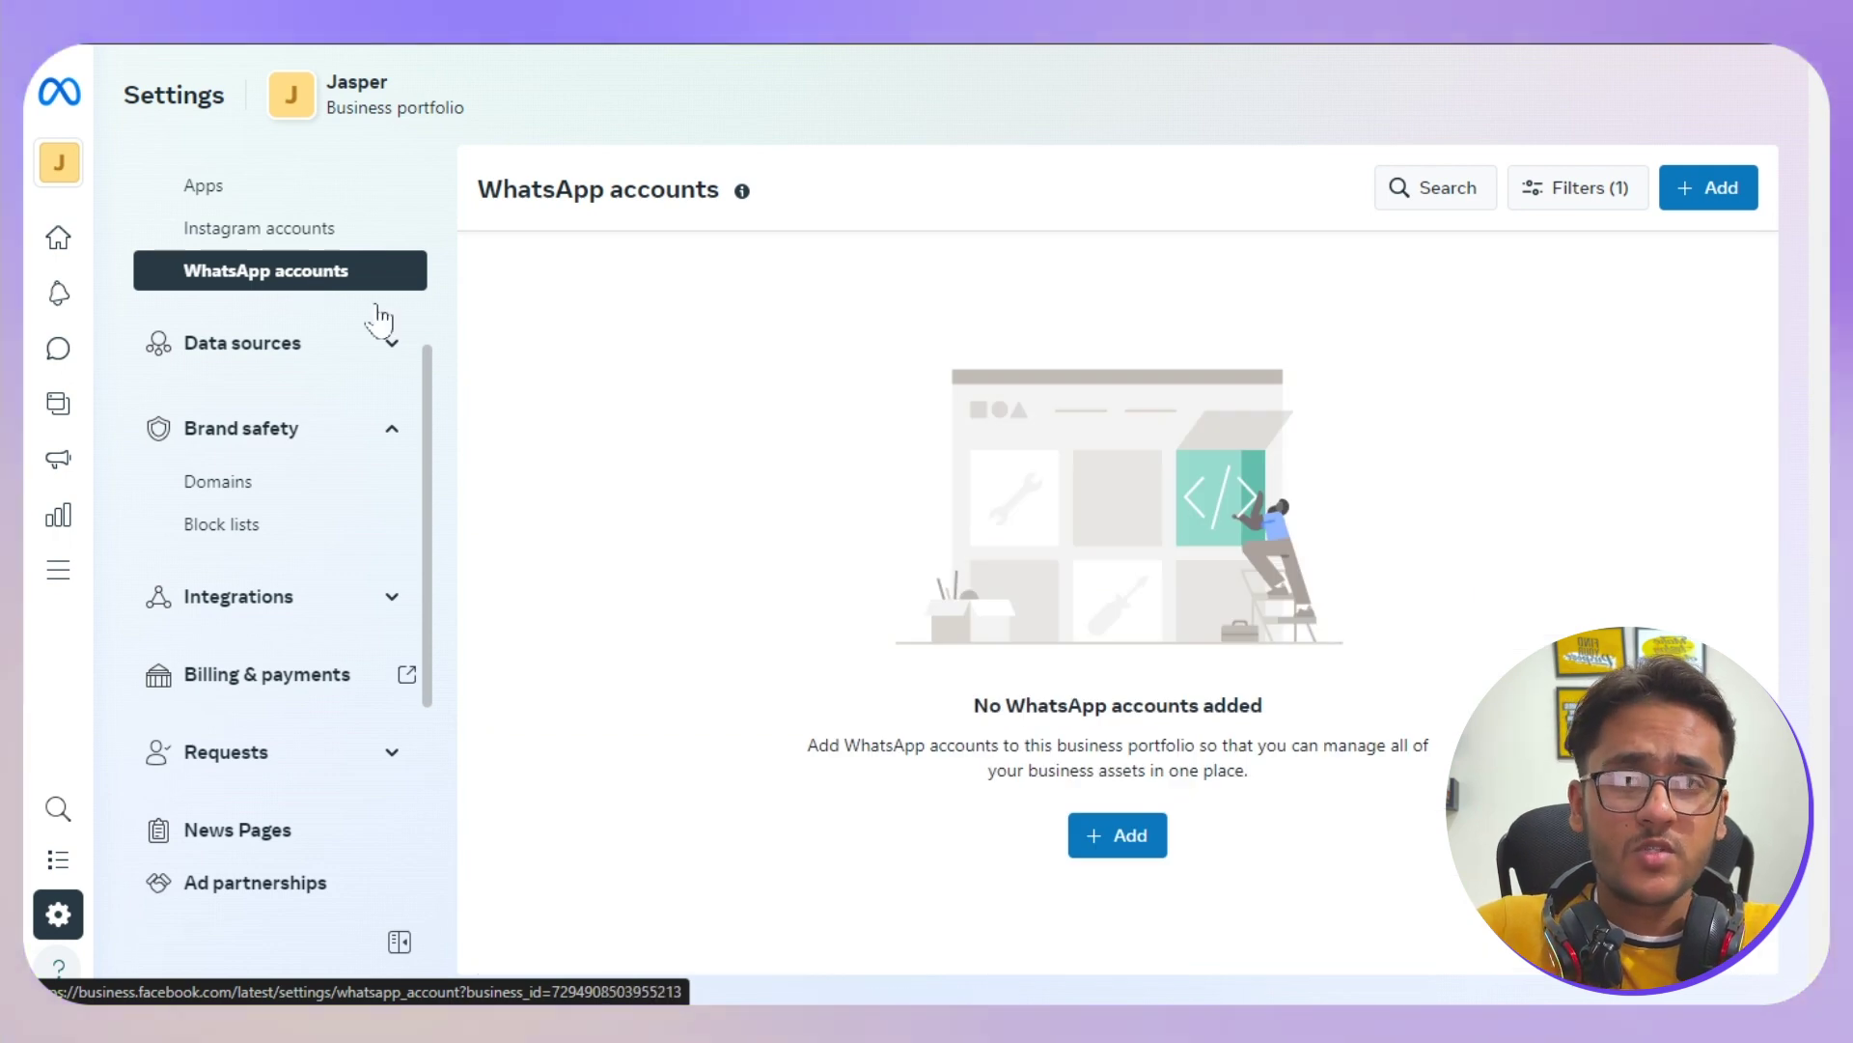
left_click(1735, 190)
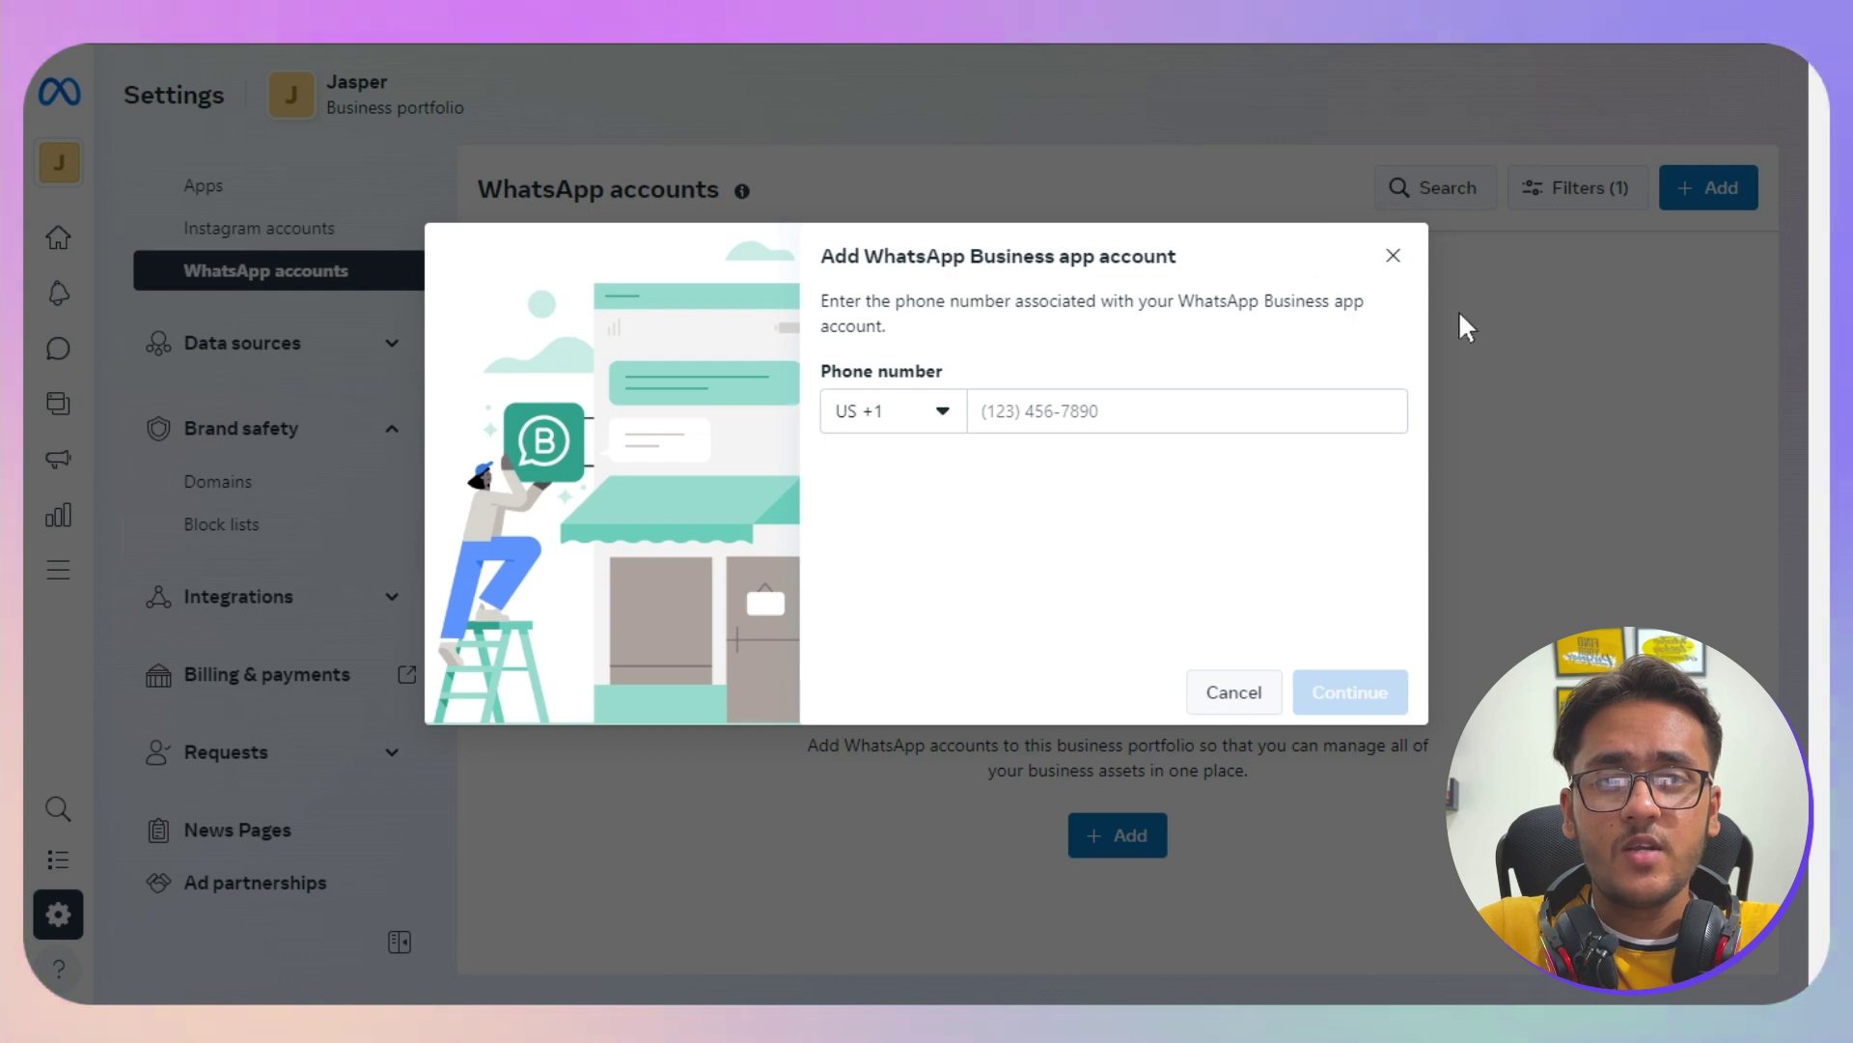
left_click(1393, 257)
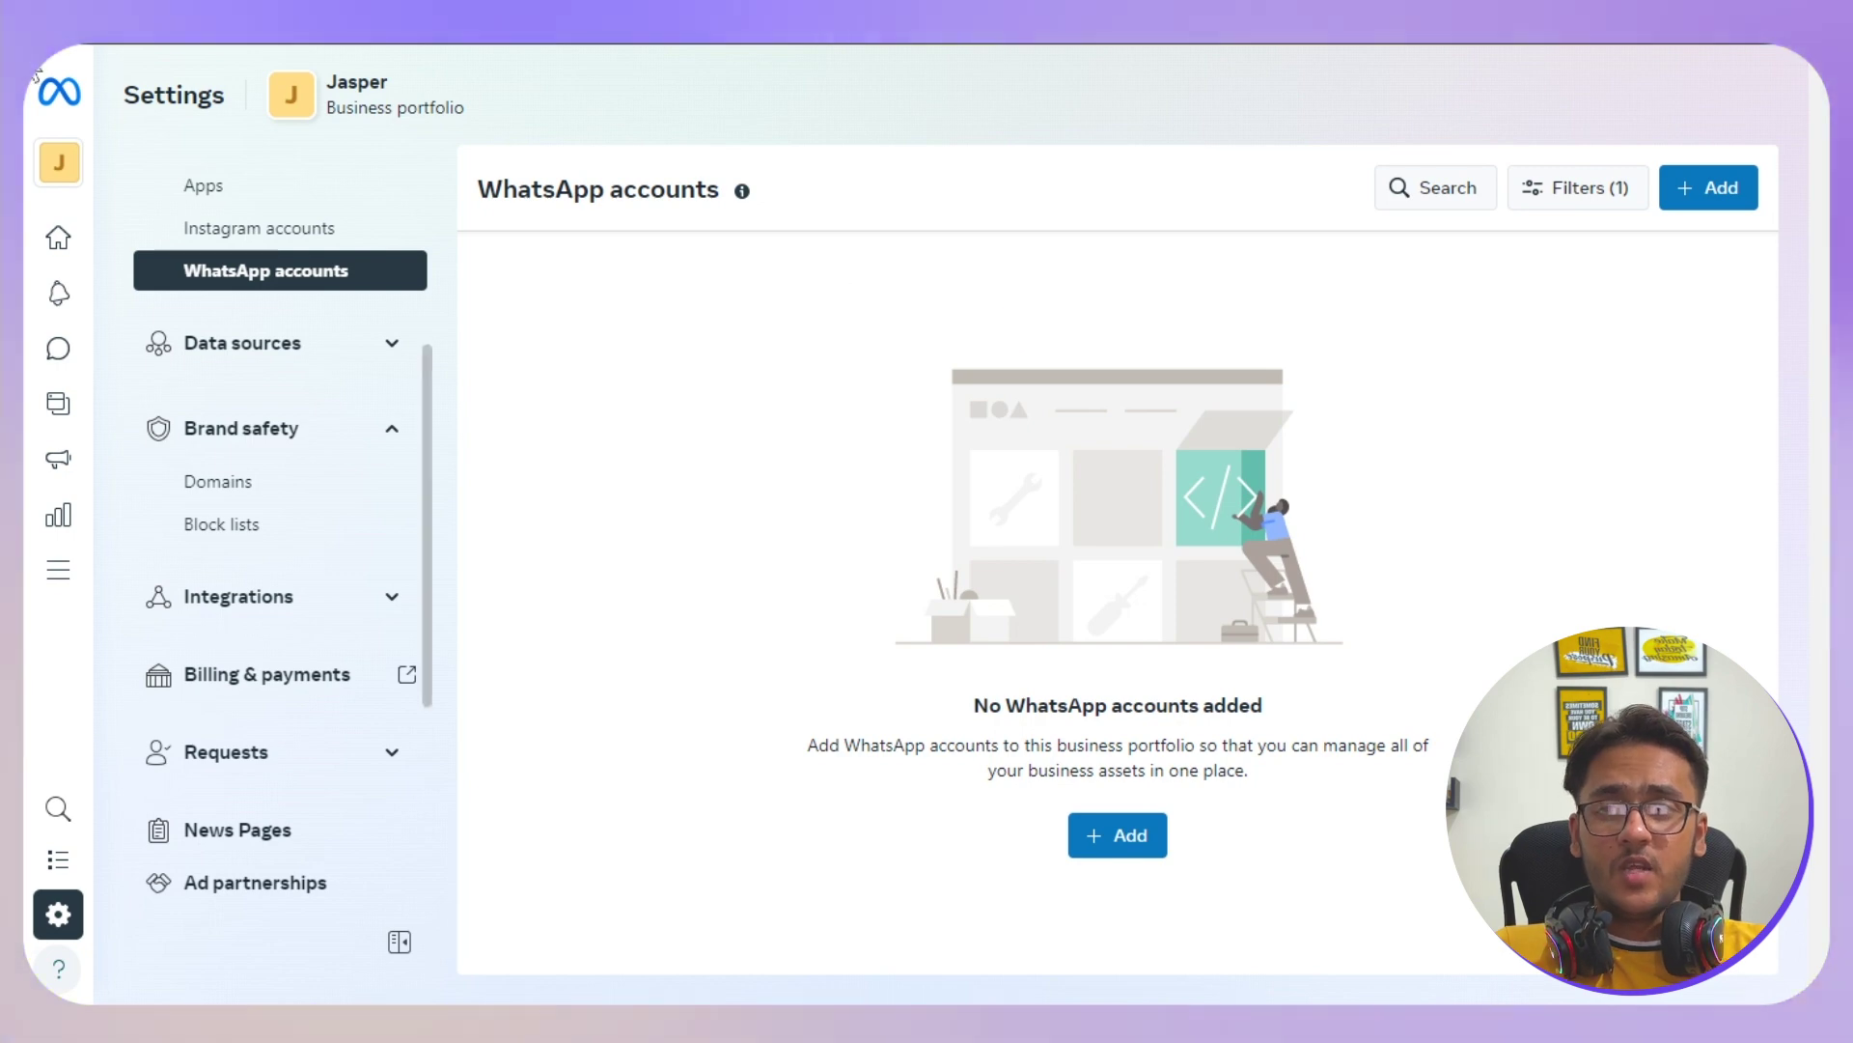
mouse_move(60, 106)
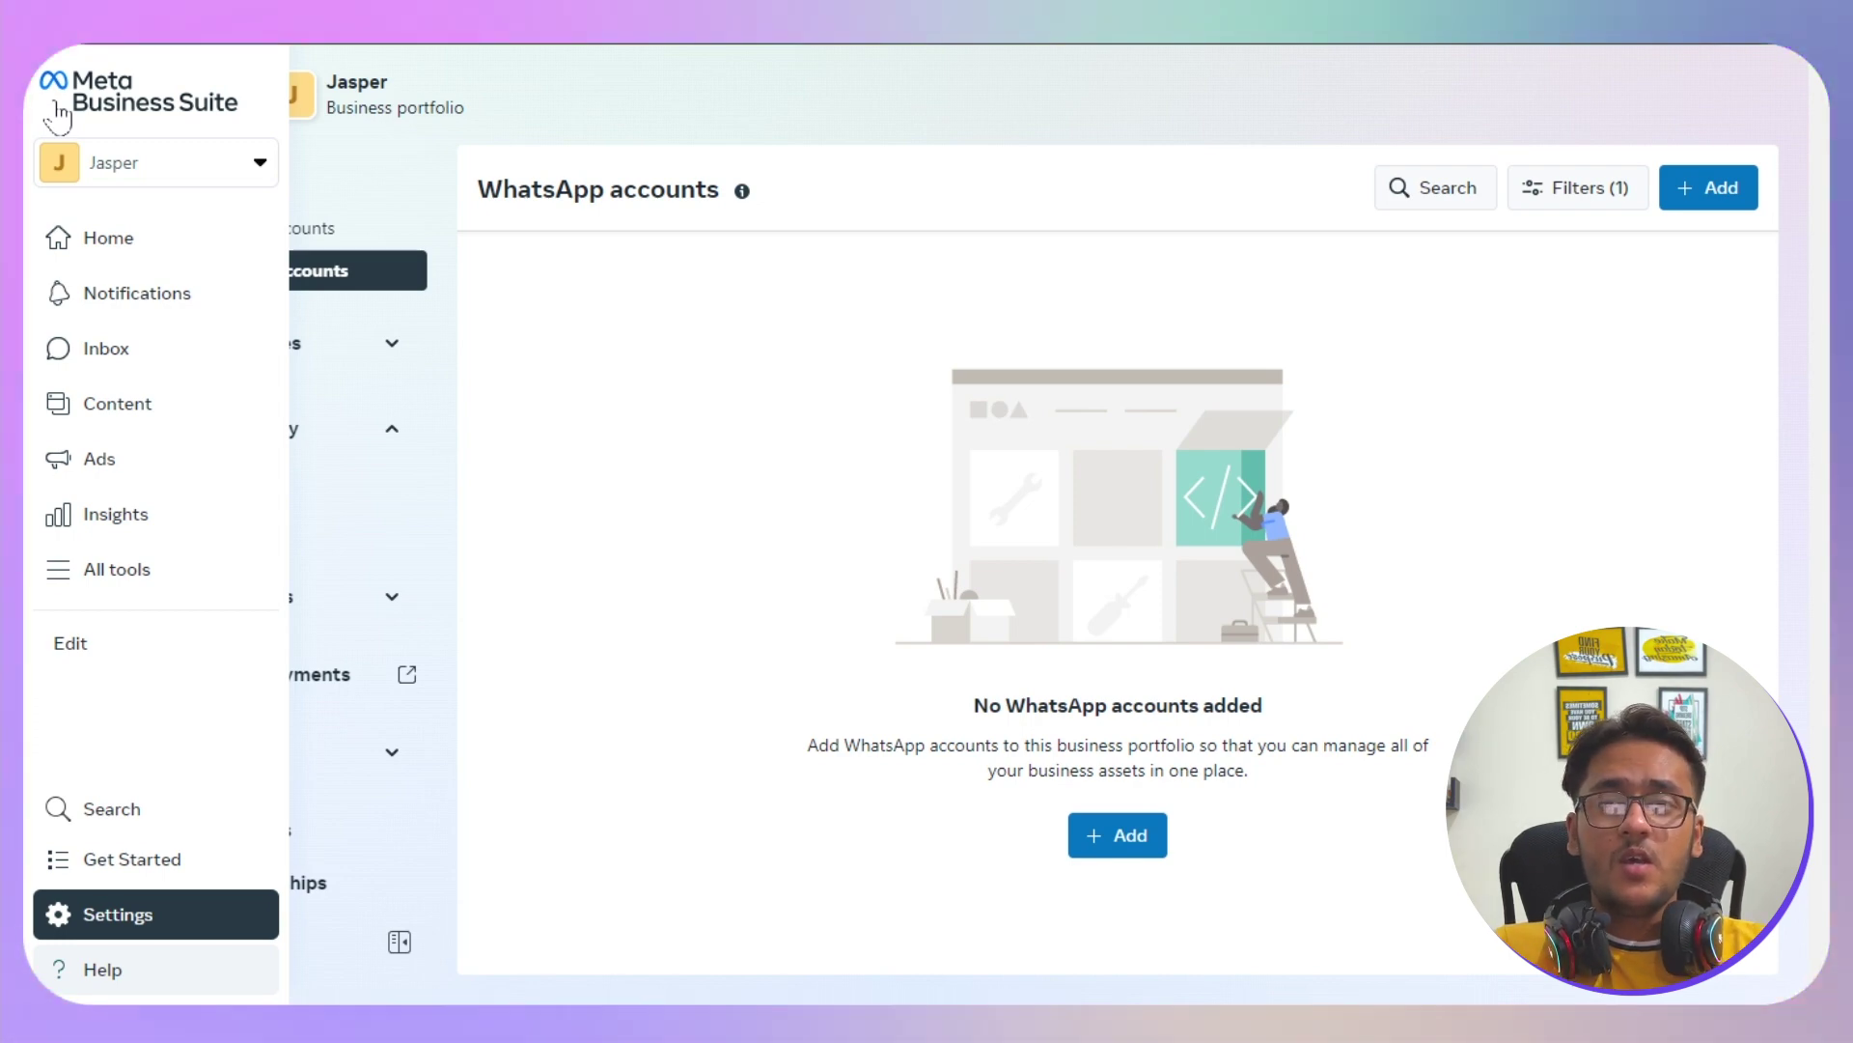
Review Billing & payments accounts, including WhatsApp Business accounts, then go to Payment methods.
left_click(712, 481)
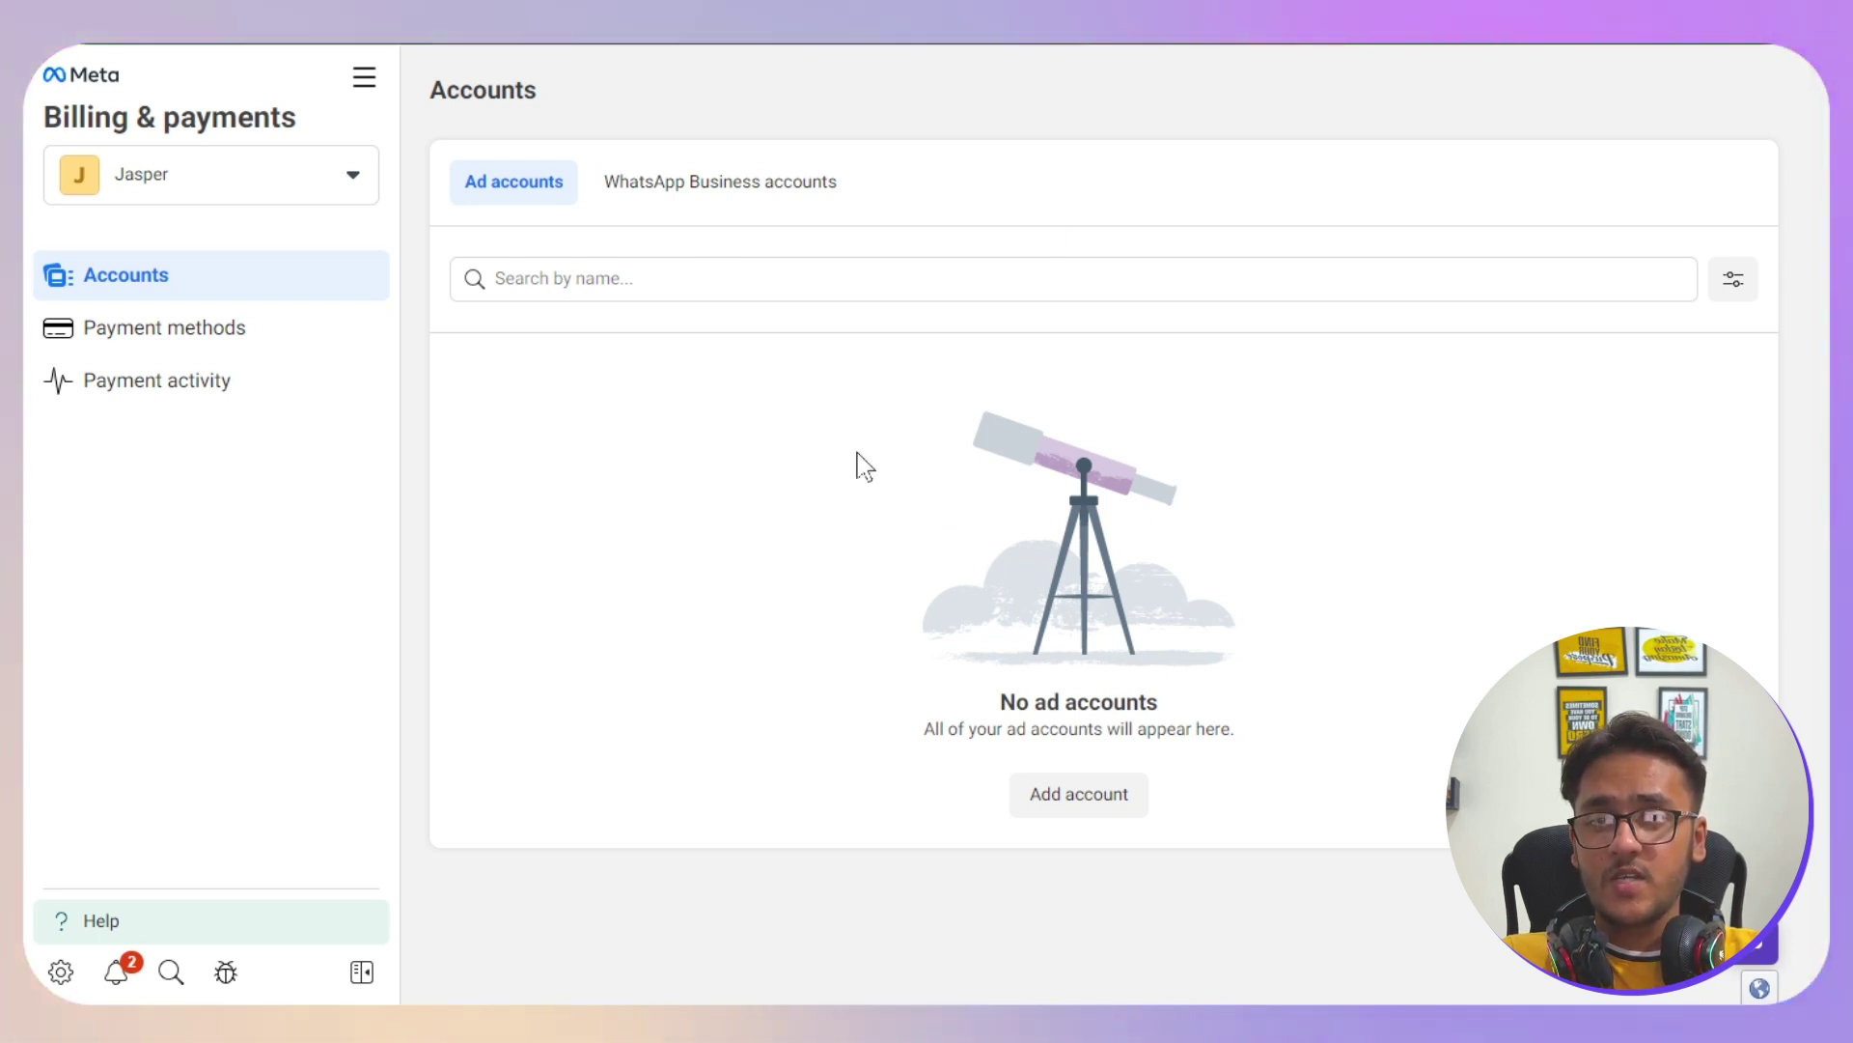
left_click(648, 189)
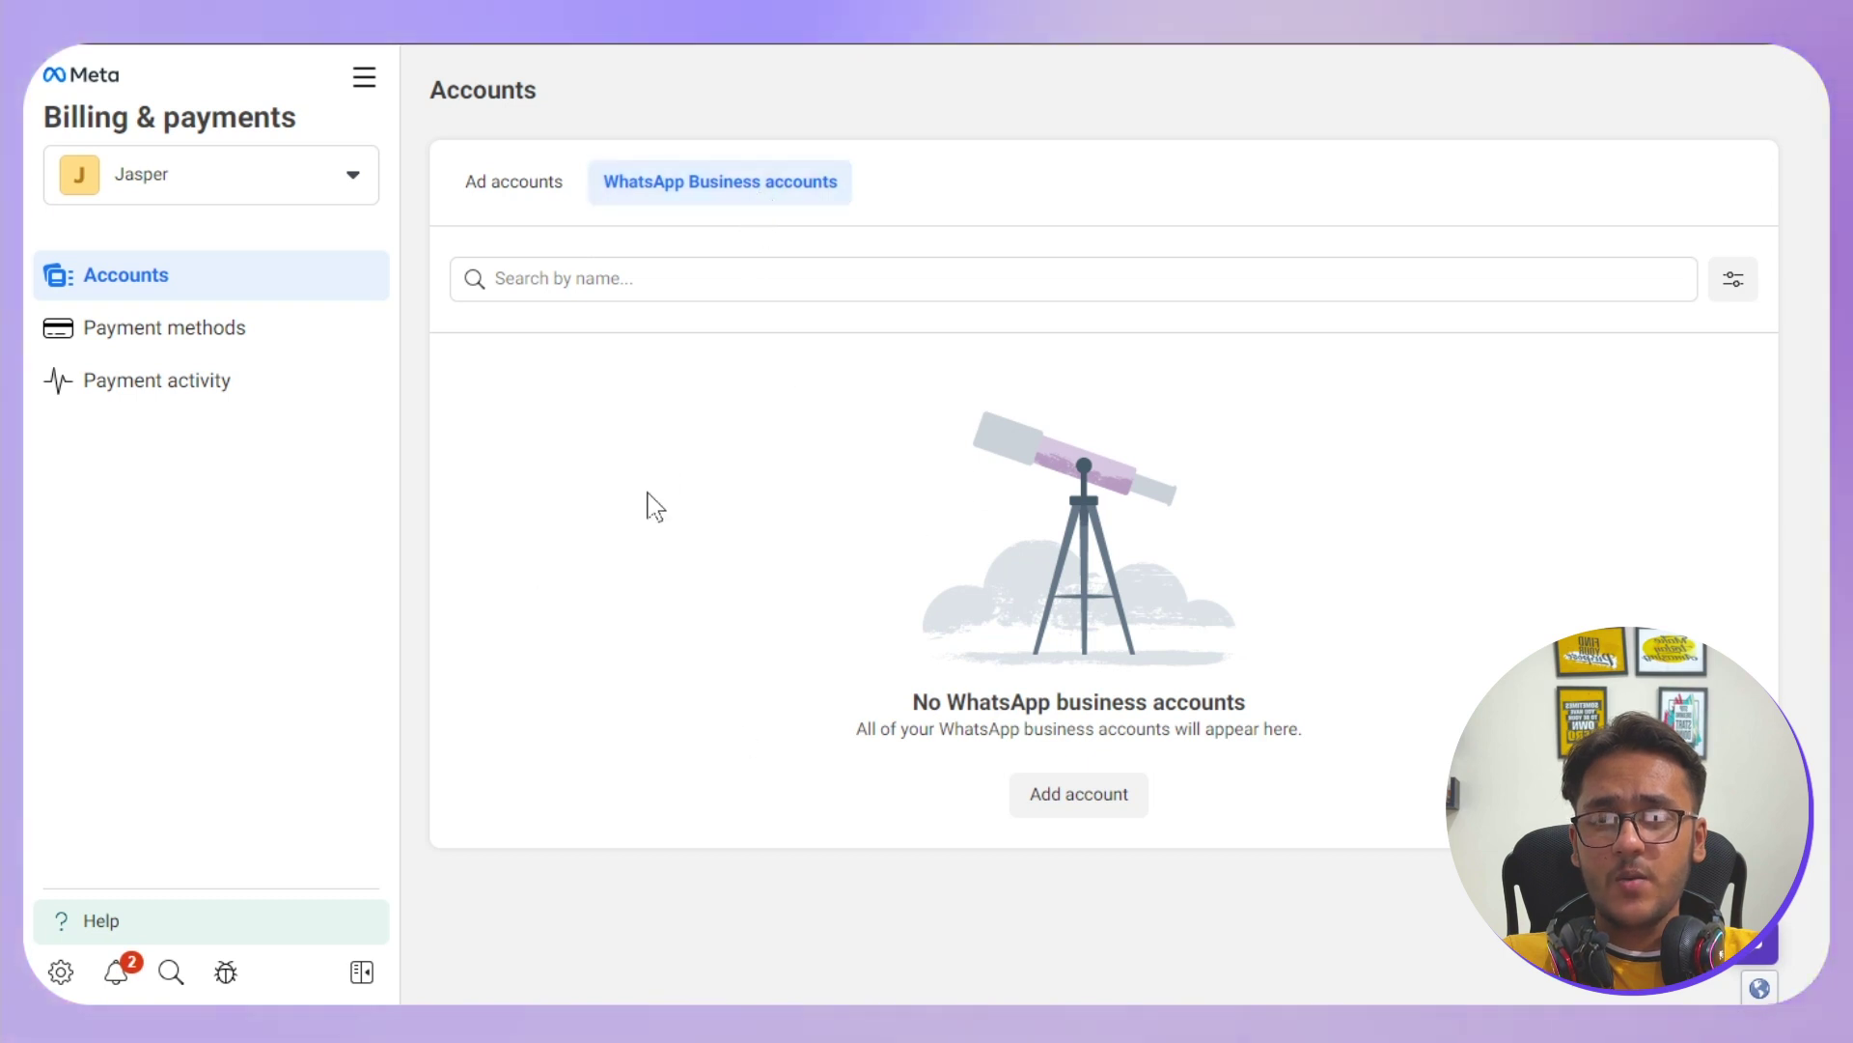
left_click(191, 350)
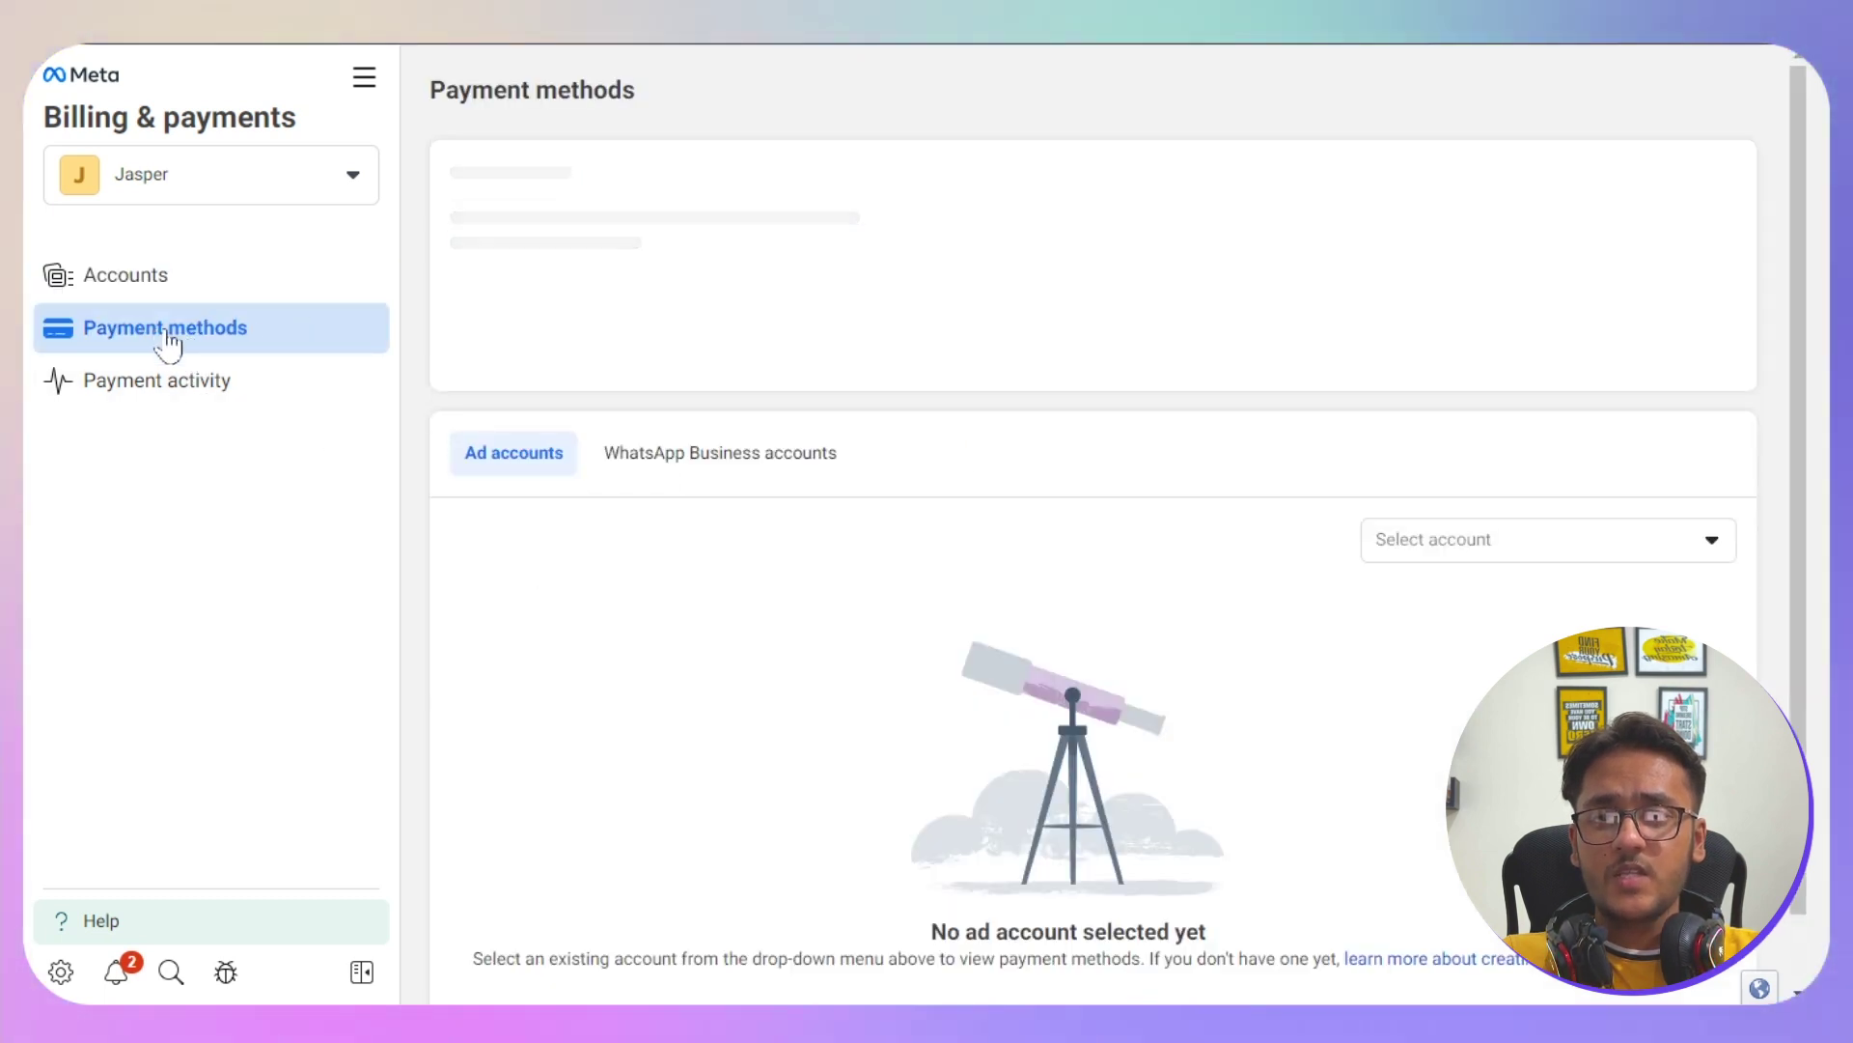
Check the ad account lists on Payment methods and Payment activity without selecting any account.
left_click(1526, 552)
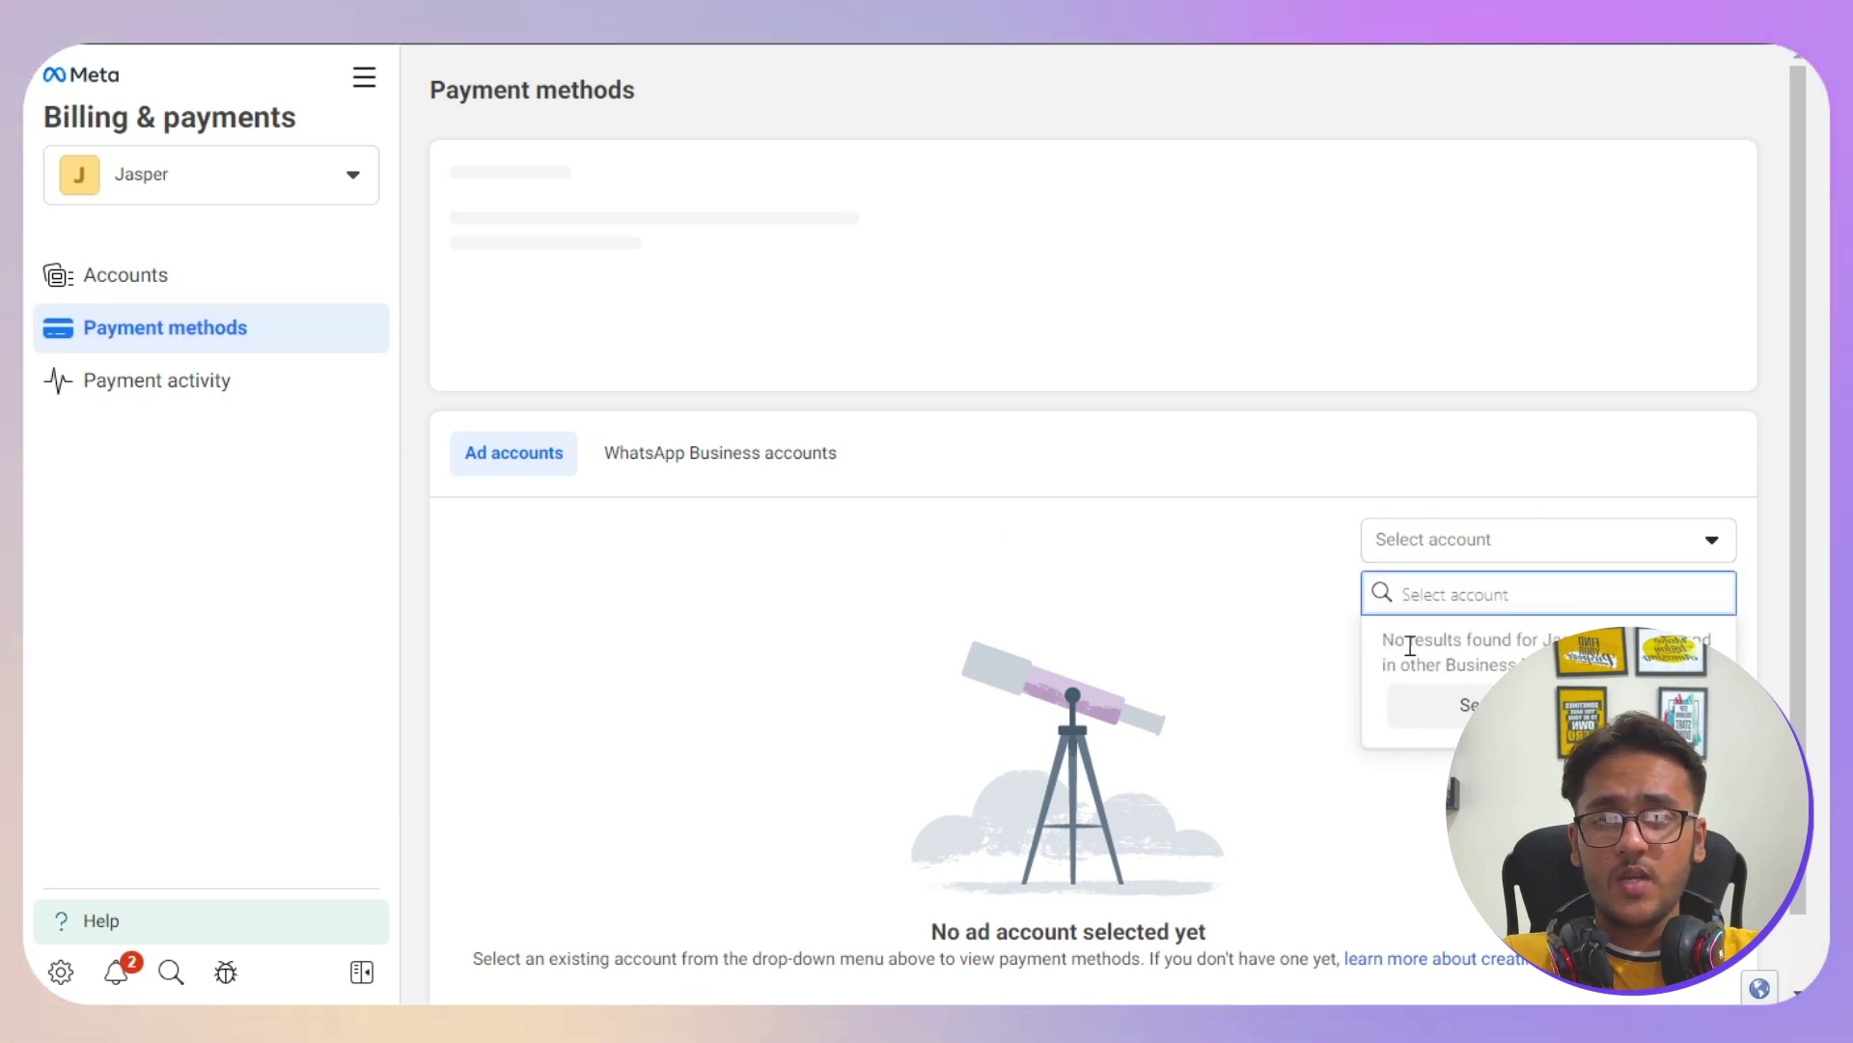
key("Escape")
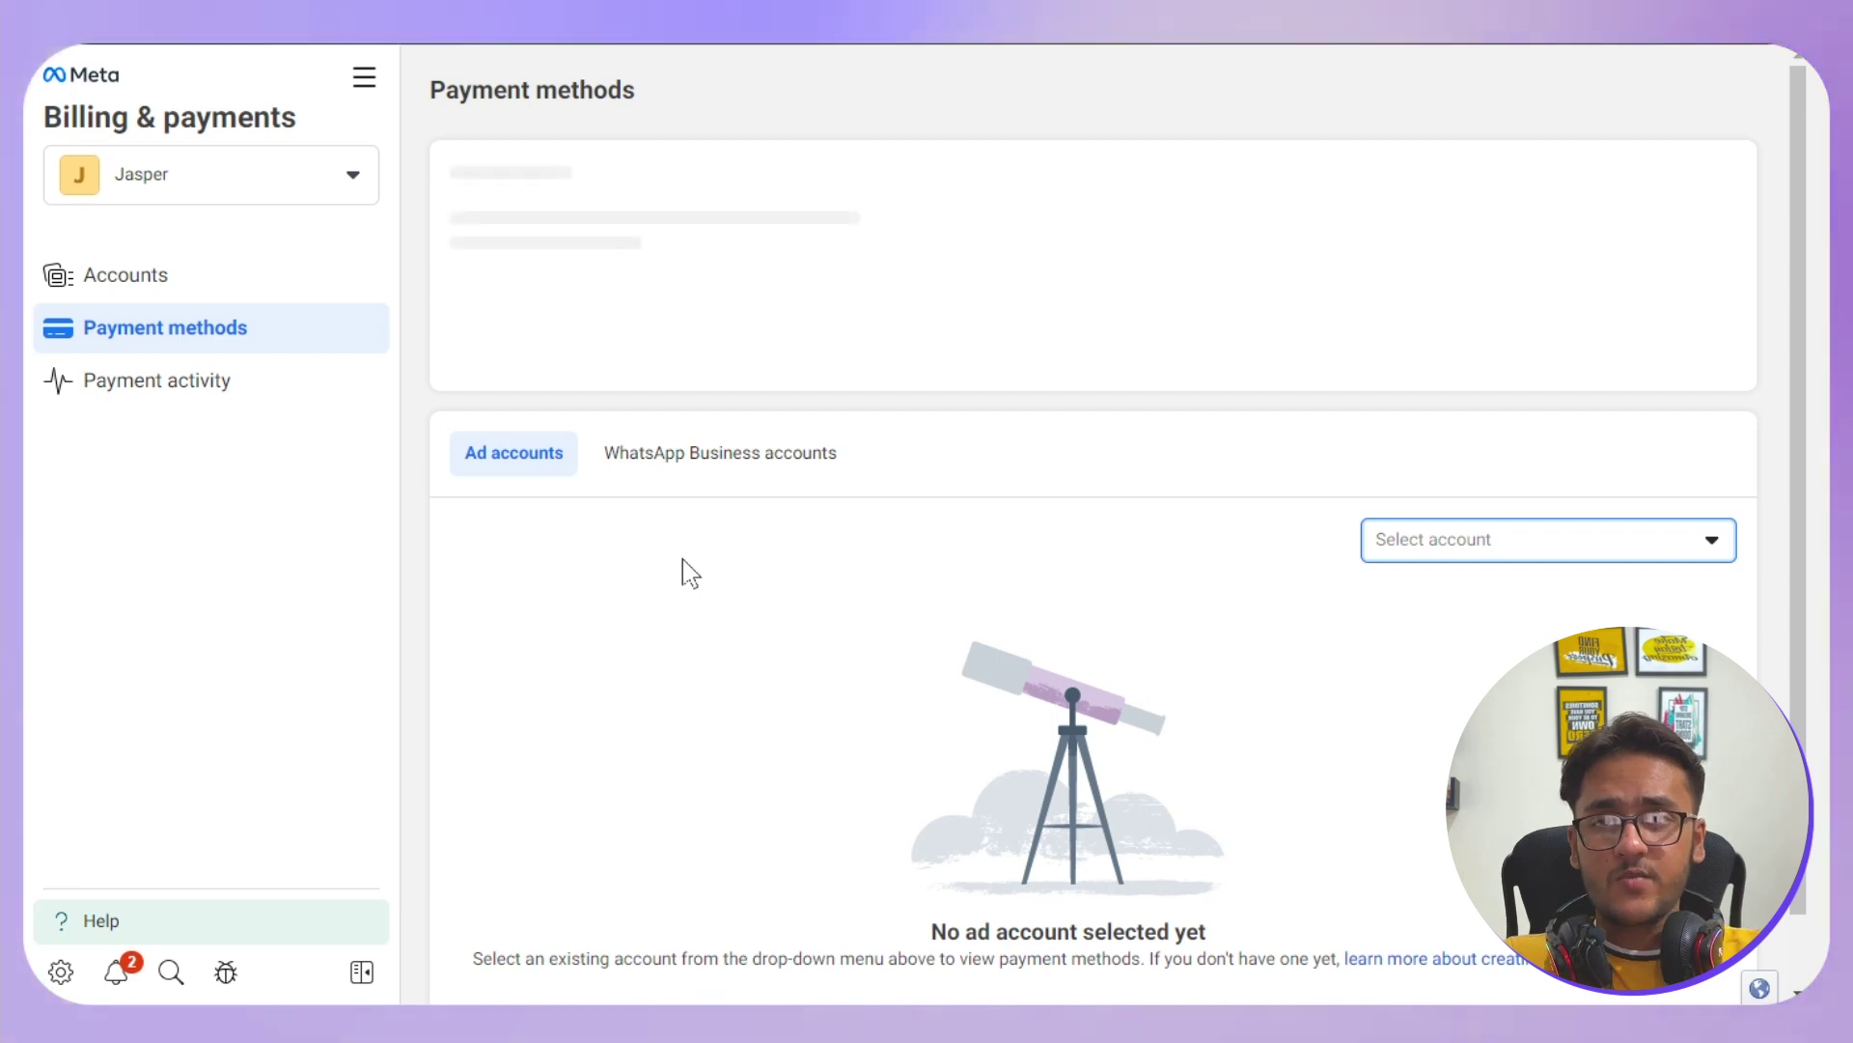
left_click(174, 388)
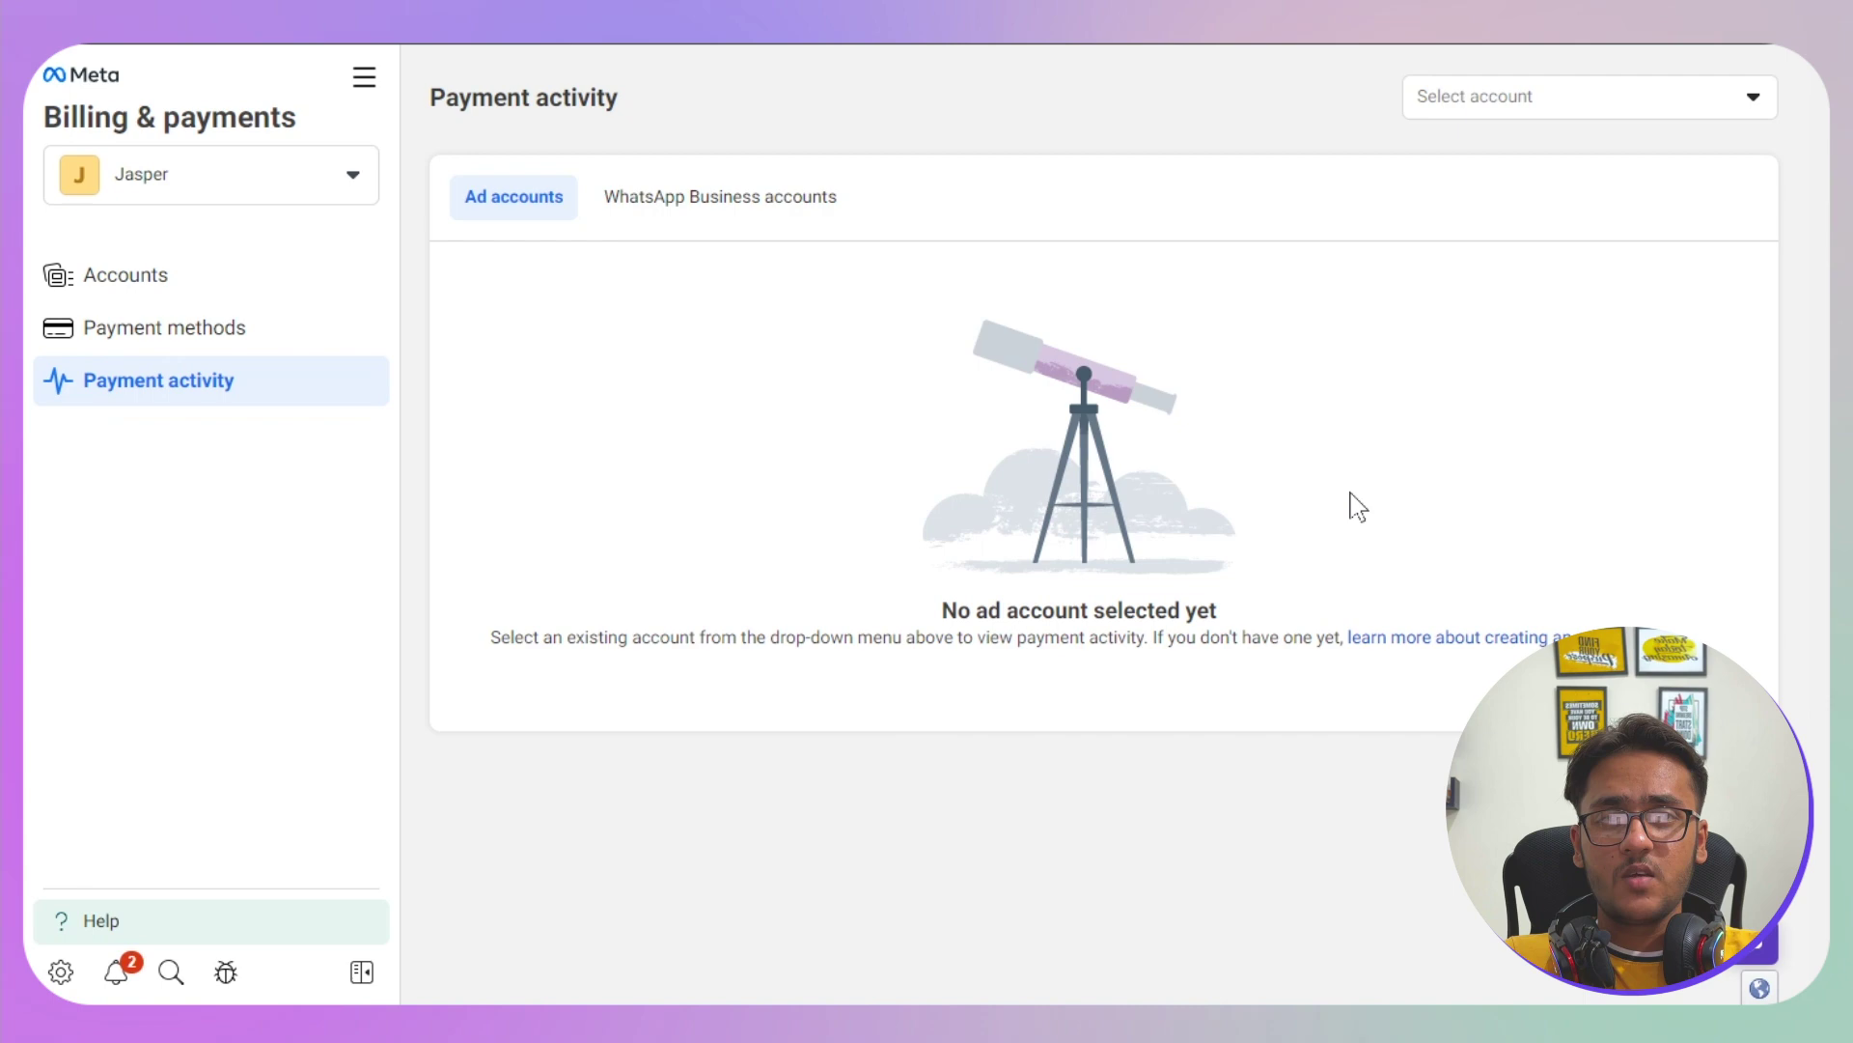
left_click(1591, 106)
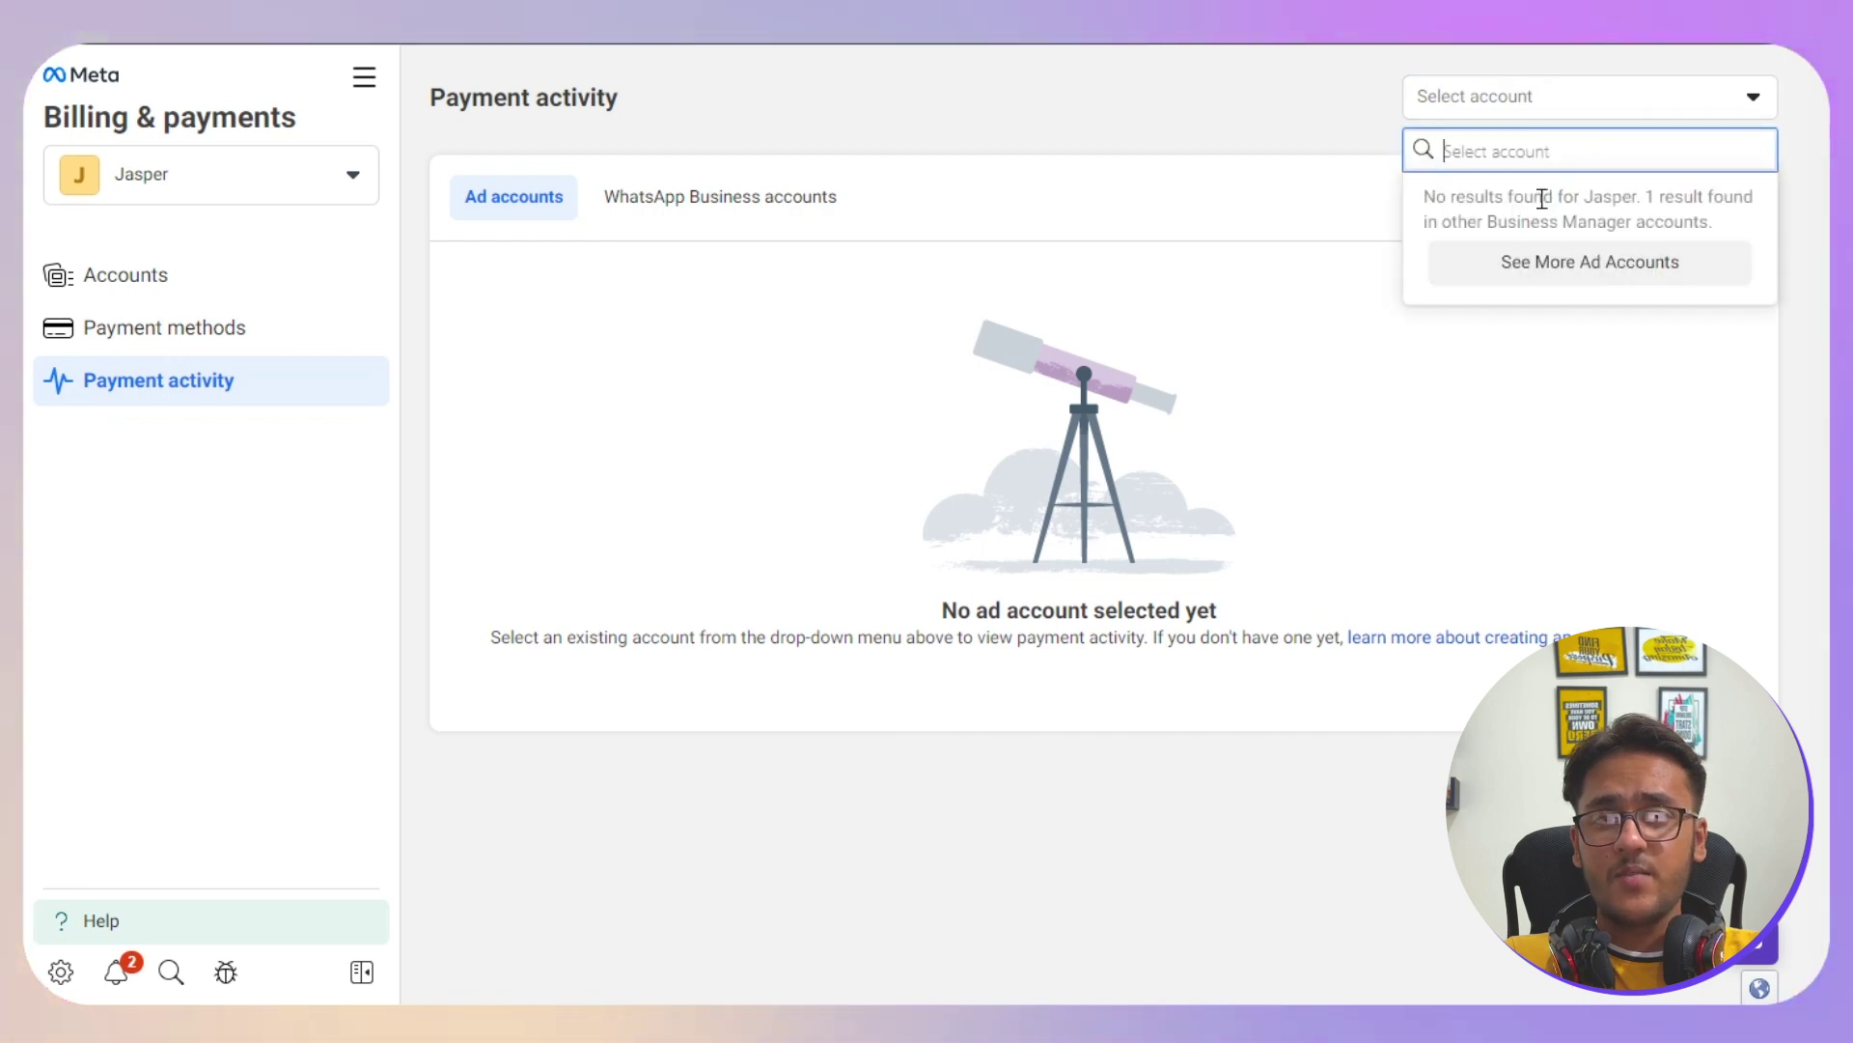
left_click(896, 93)
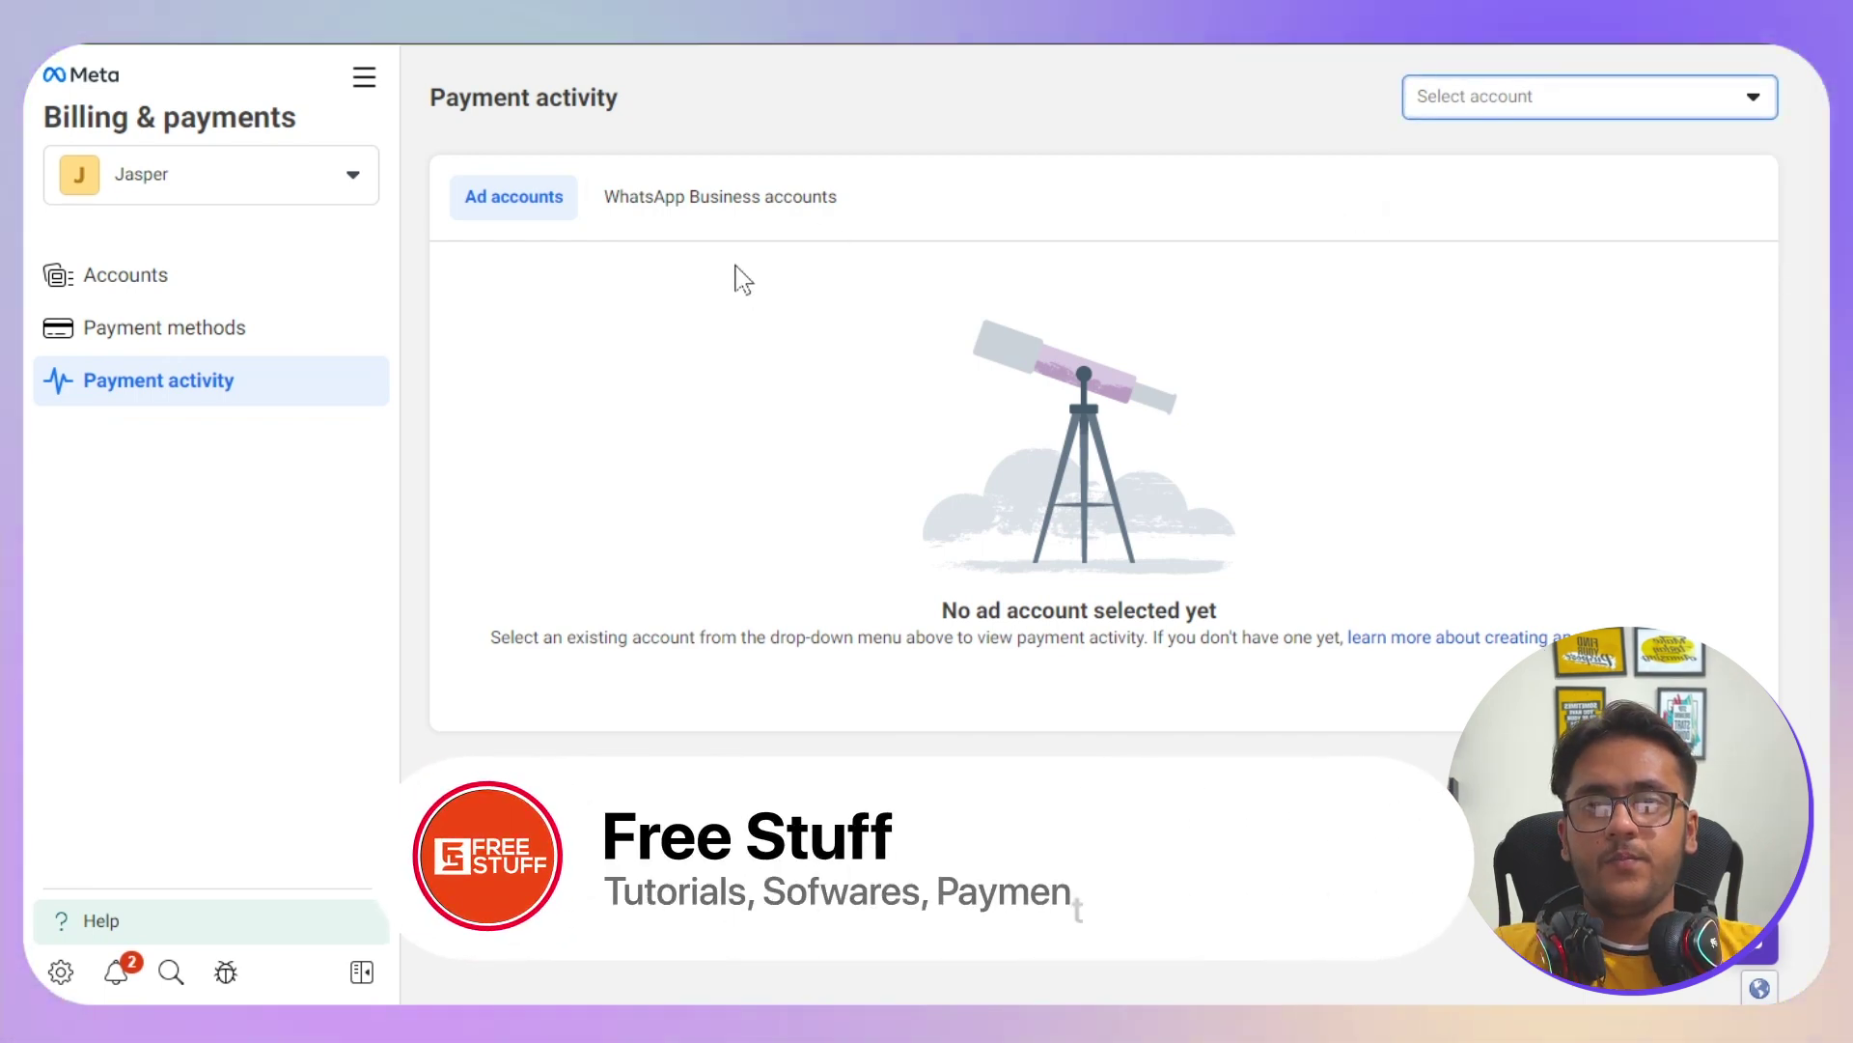